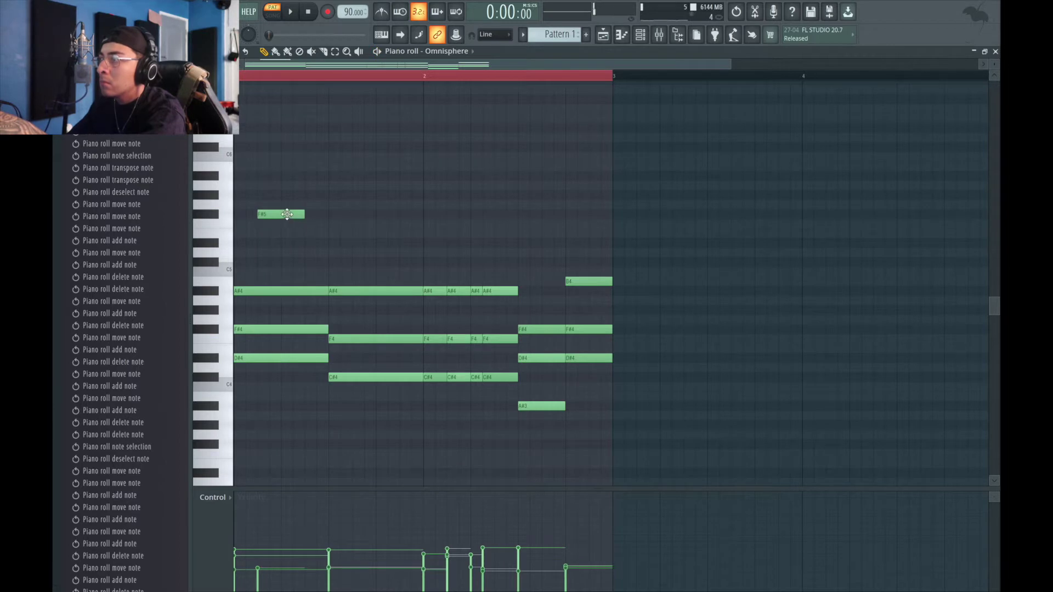
Build the melody's opening run by adding staggered G#5 and A#5 notes above the first F#5 note, and audition it
click(263, 196)
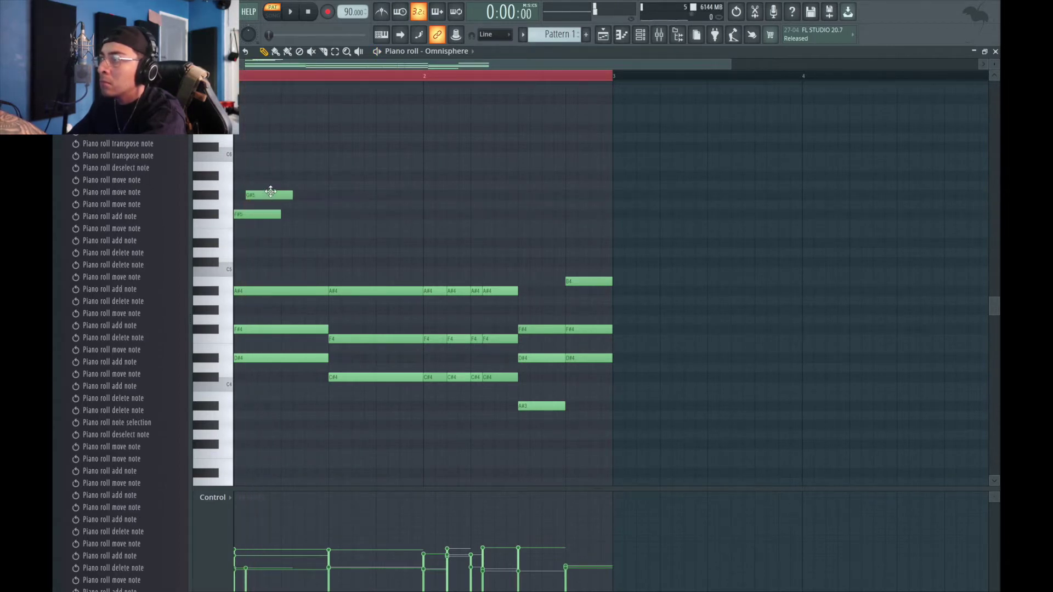
click(280, 172)
drag(280, 172, 275, 183)
key(space)
key(space)
click(288, 185)
right_click(299, 188)
key(space)
key(space)
Continue the melody with an F5 note one beat into bar 1 and play the pattern
click(286, 224)
key(space)
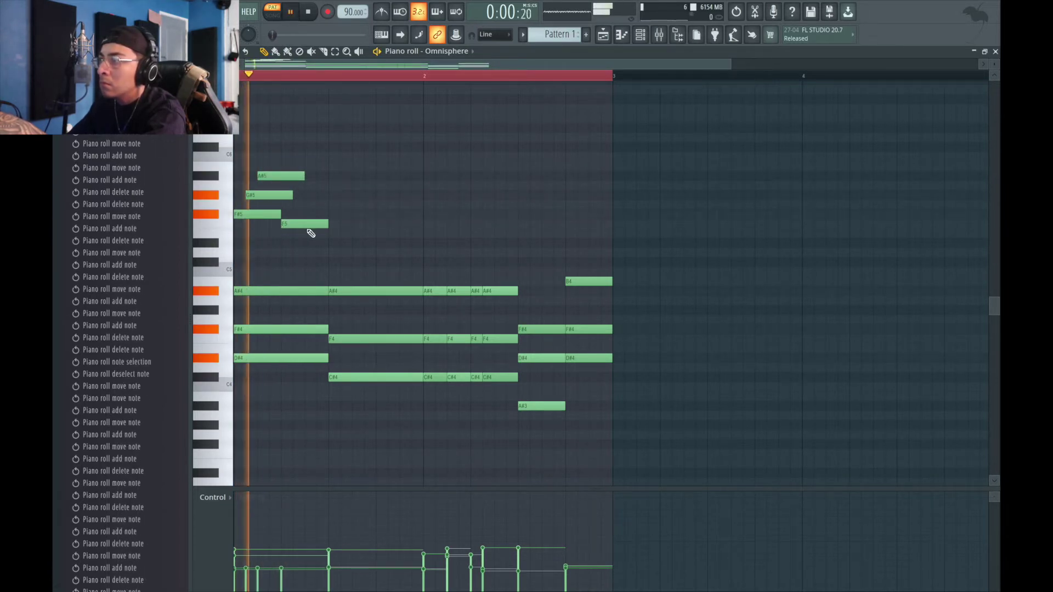
click(296, 234)
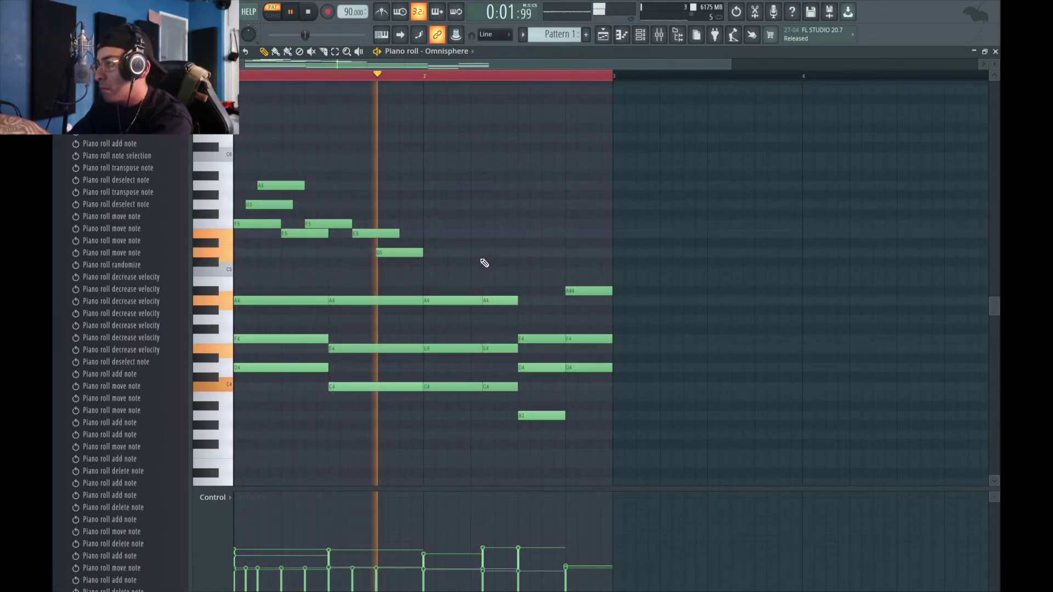
Extend the melody with a G5 note half a beat into bar 2 and an F5 note one beat into it
key(space)
click(413, 252)
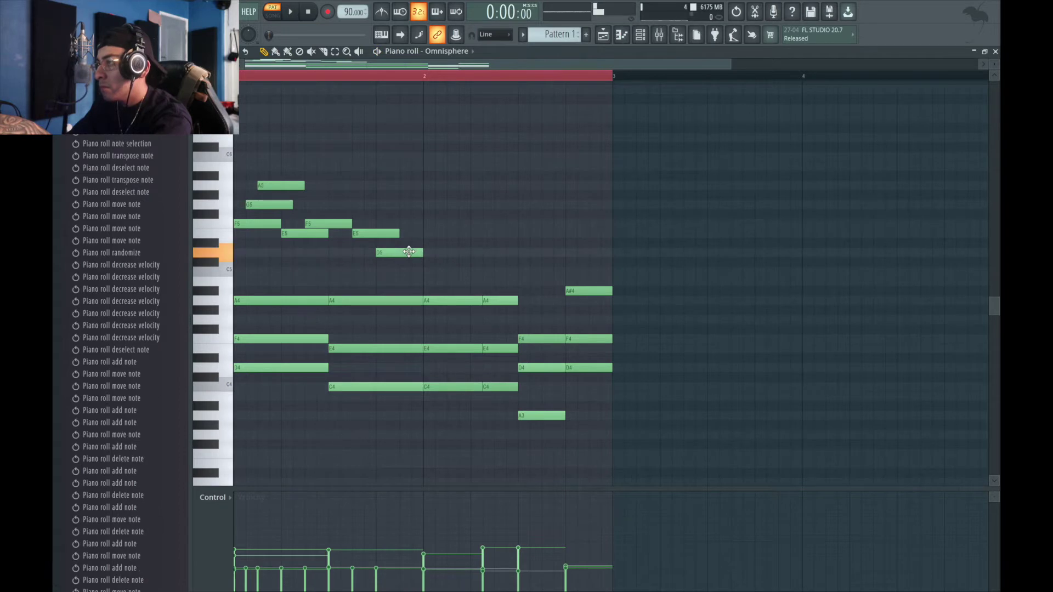
click(429, 206)
key(space)
drag(428, 208, 452, 206)
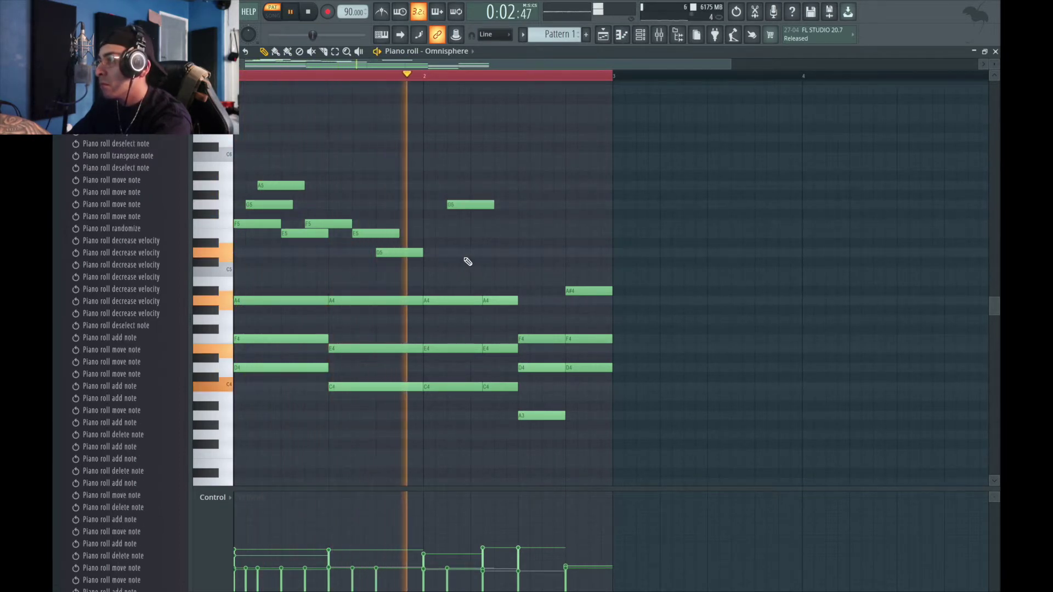
key(space)
key(space)
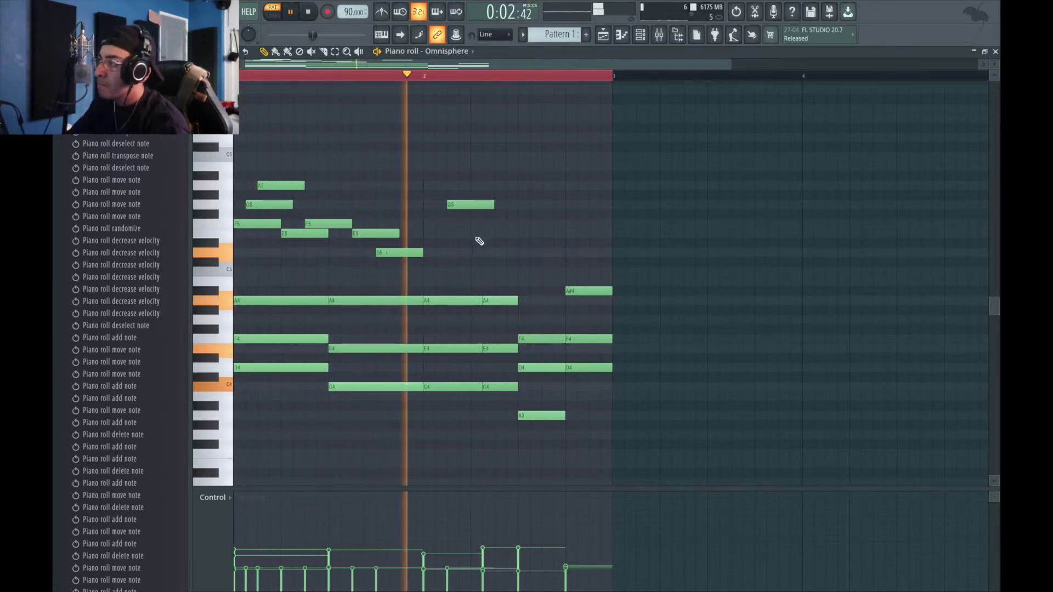
click(481, 225)
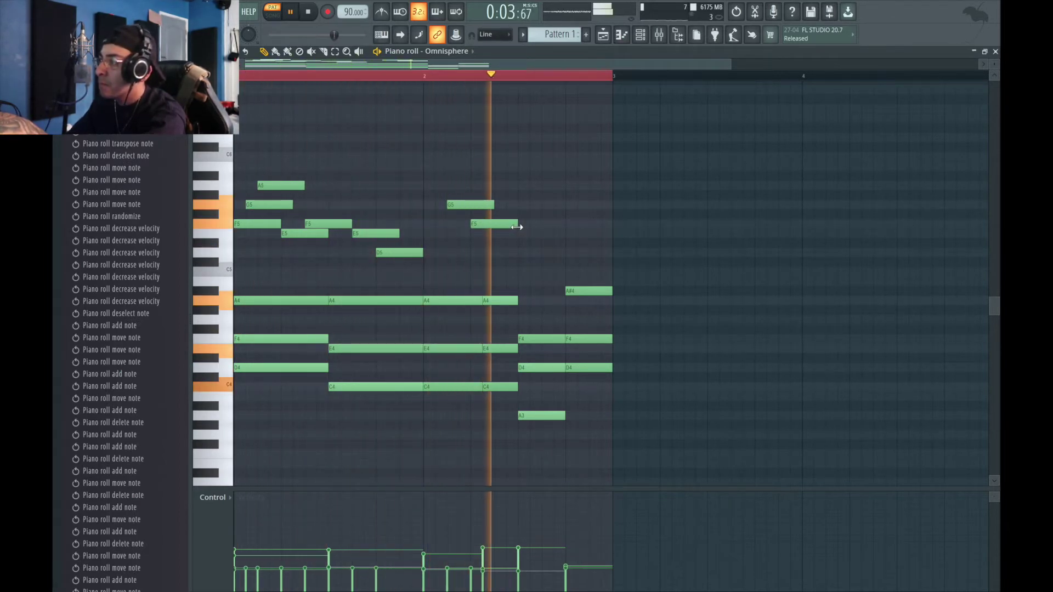
Delete the short repeated A4, E4 and C4 chord in bar 2 and replay the pattern
key(space)
right_click(491, 300)
right_click(490, 348)
right_click(486, 387)
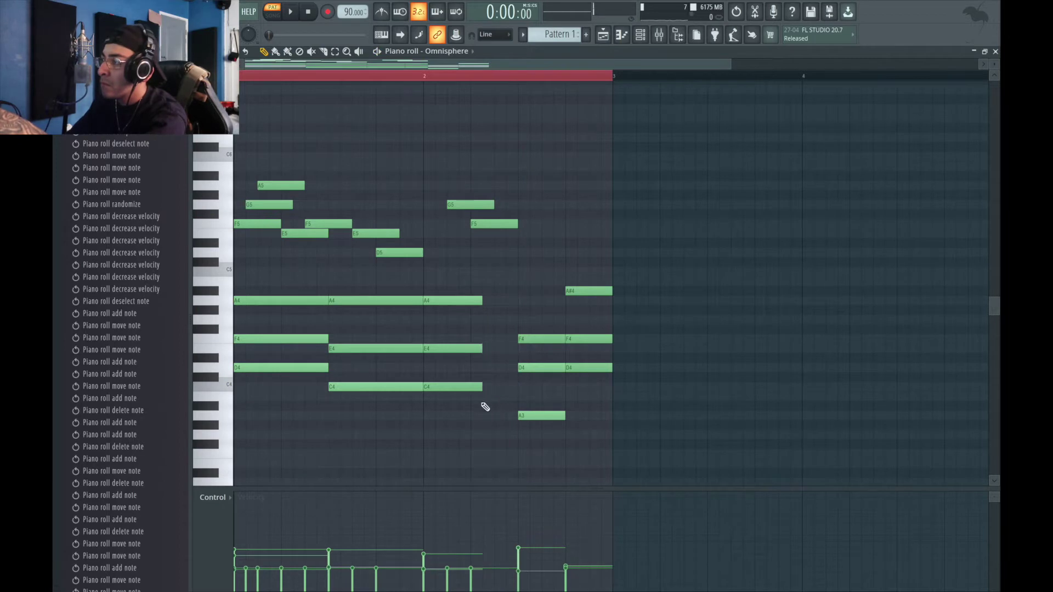
key(space)
Lengthen the A4, E4 and C4 chord at the start of bar 2 to fill the gap before the next chord
click(471, 291)
right_click(477, 291)
drag(468, 278, 463, 498)
drag(481, 336, 516, 337)
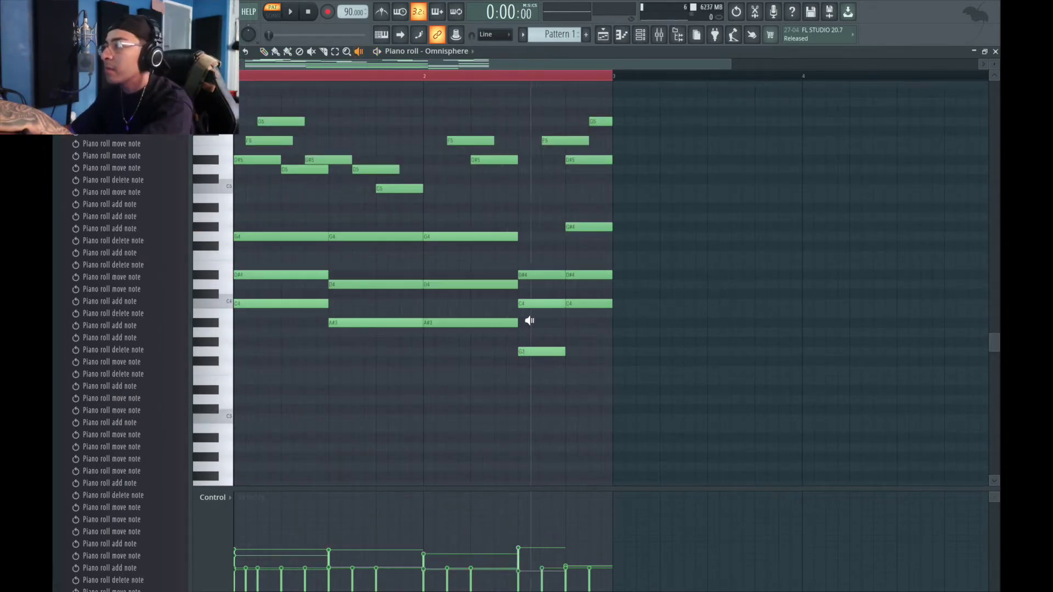
Audition the chords and melody with the Playback tool, play the pattern and return to the Draw tool
click(527, 344)
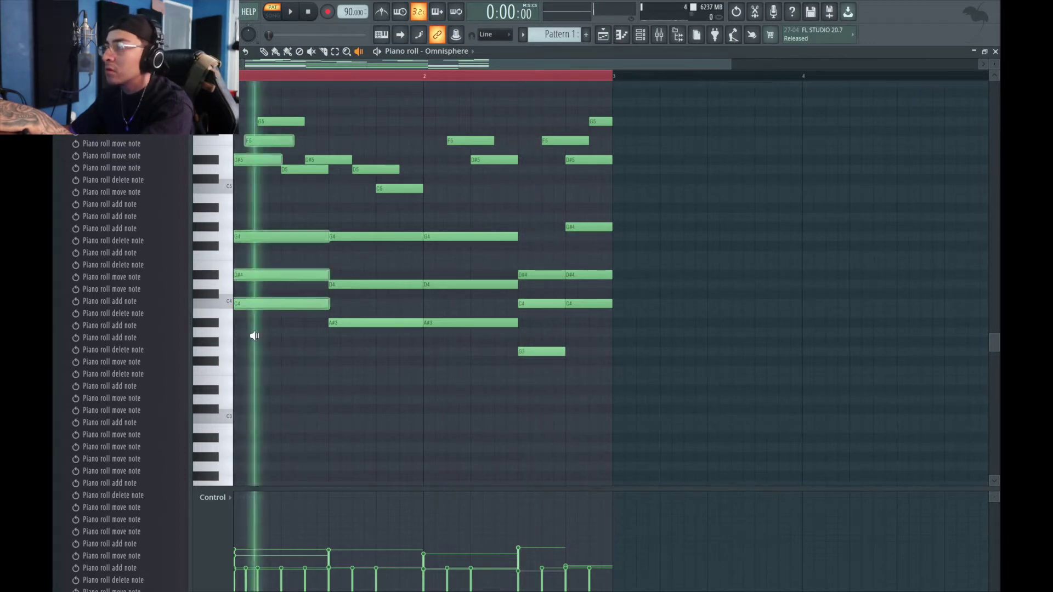
drag(520, 340, 571, 324)
key(space)
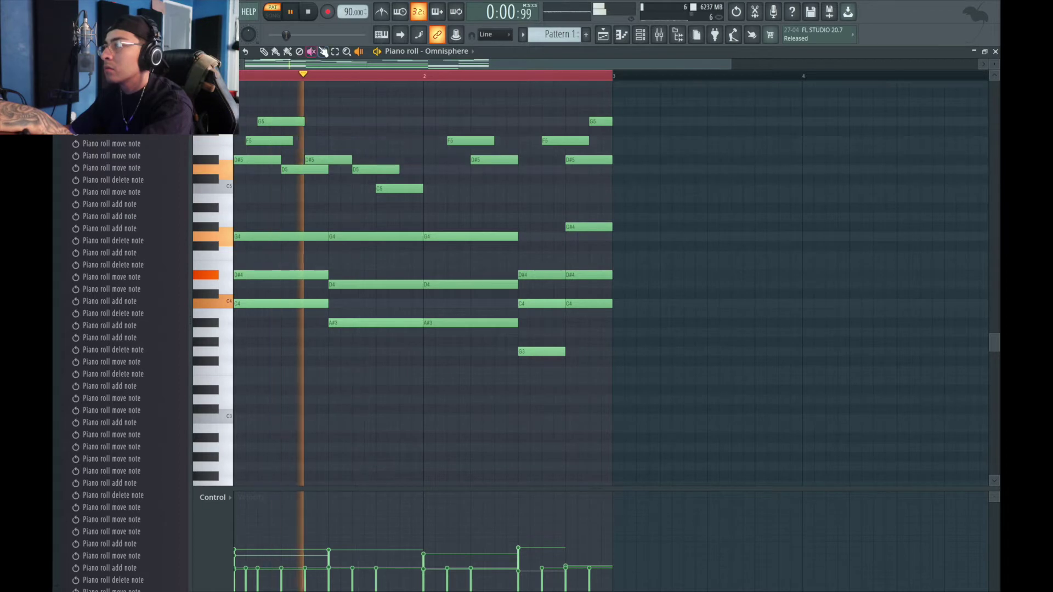
click(267, 53)
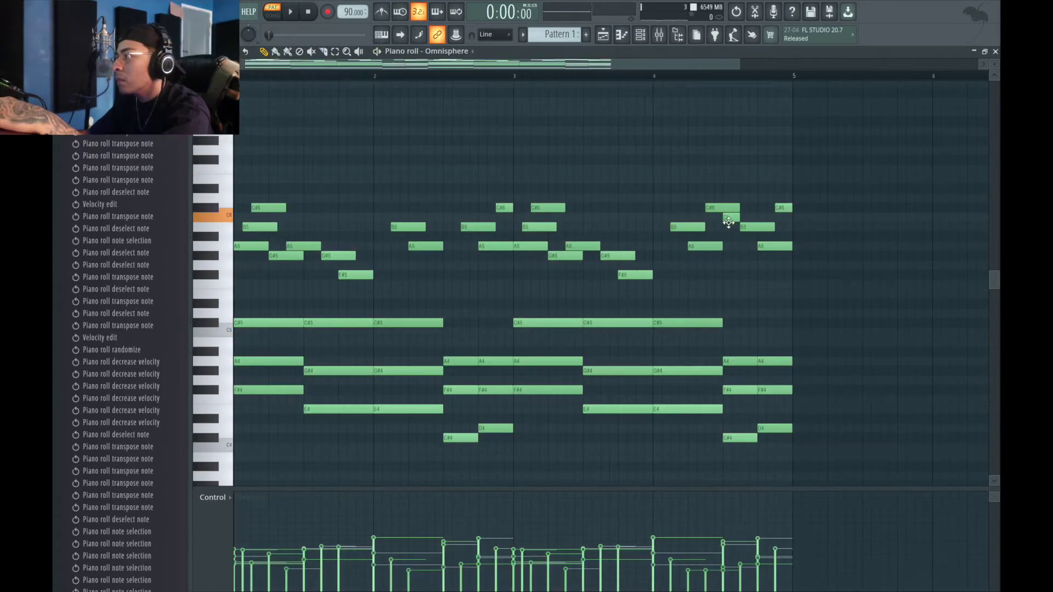
Lower the short C6 melody note in the middle of bar 4 to B5 and play through the four-bar pattern
click(728, 231)
key(space)
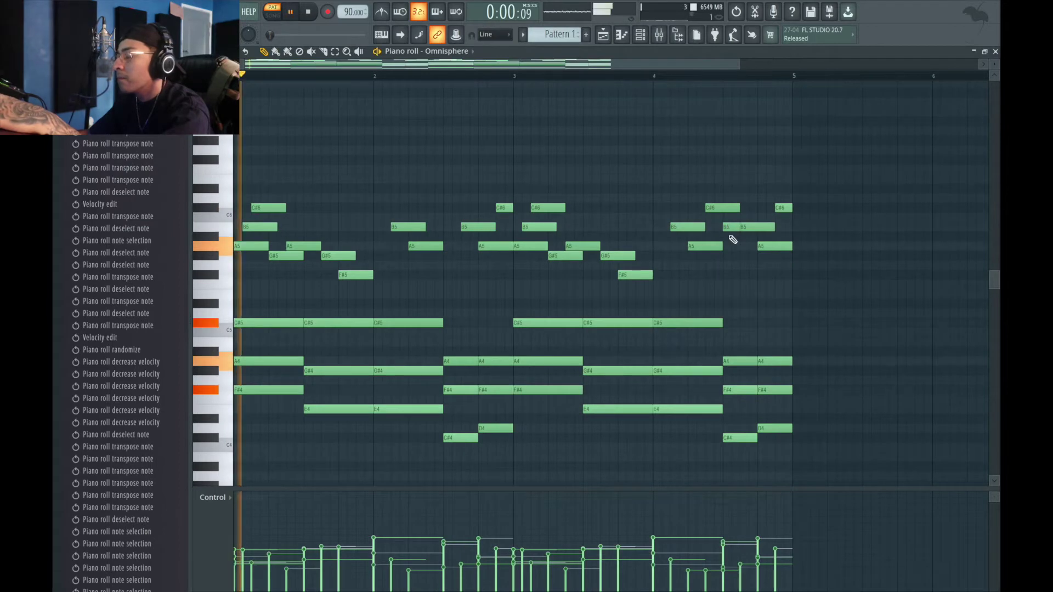
scroll(709, 241, down, 4)
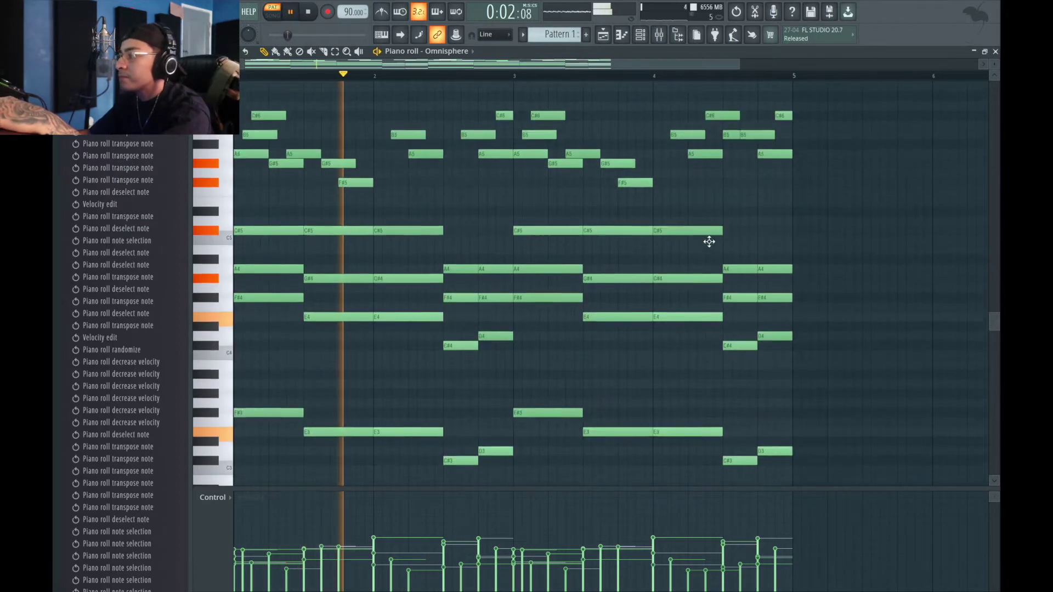
scroll(709, 241, up, 2)
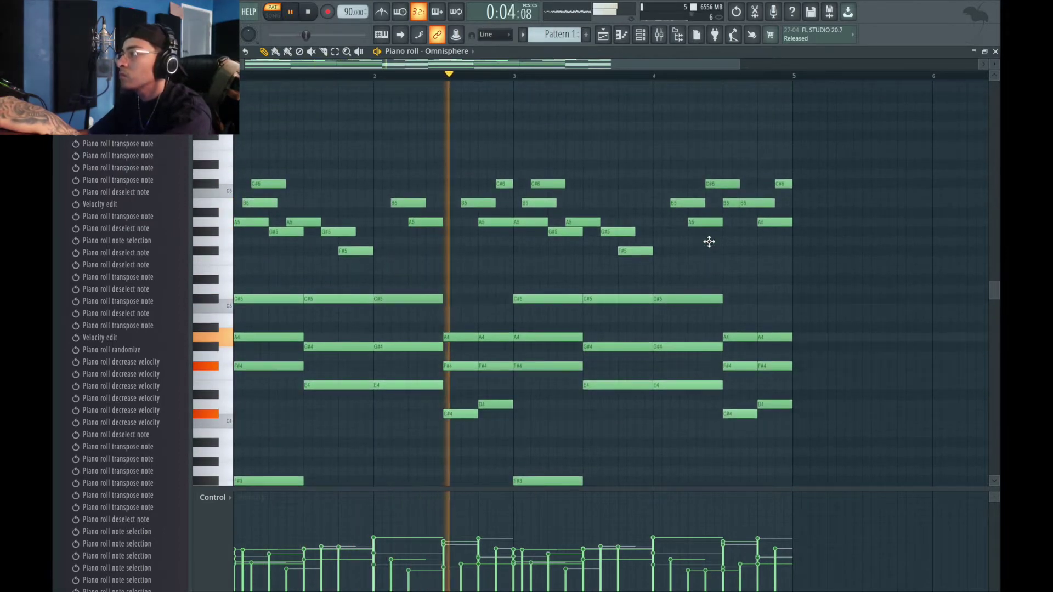
scroll(709, 241, down, 6)
scroll(709, 241, up, 4)
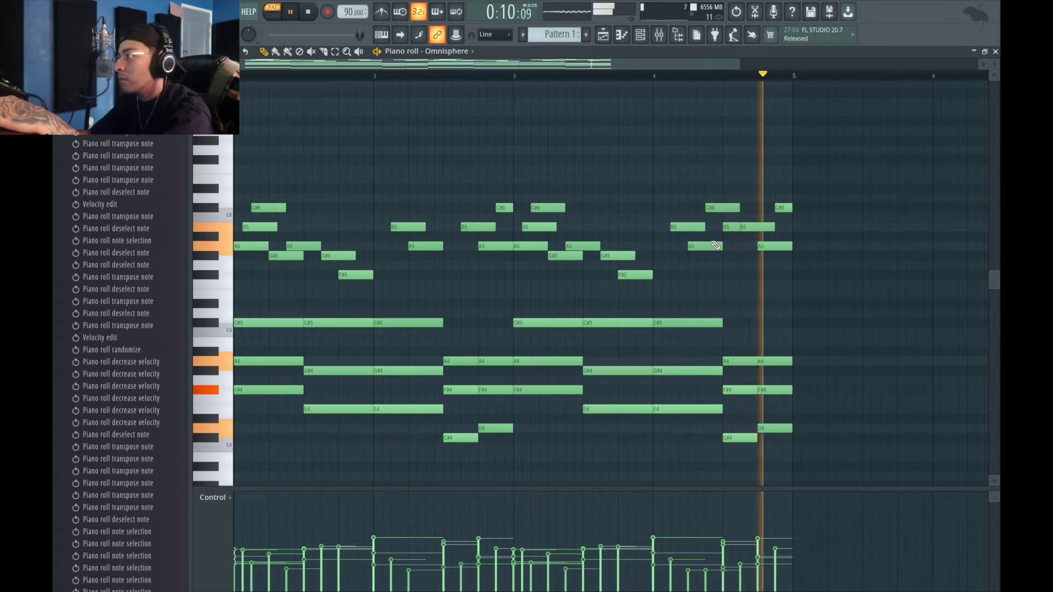
key(space)
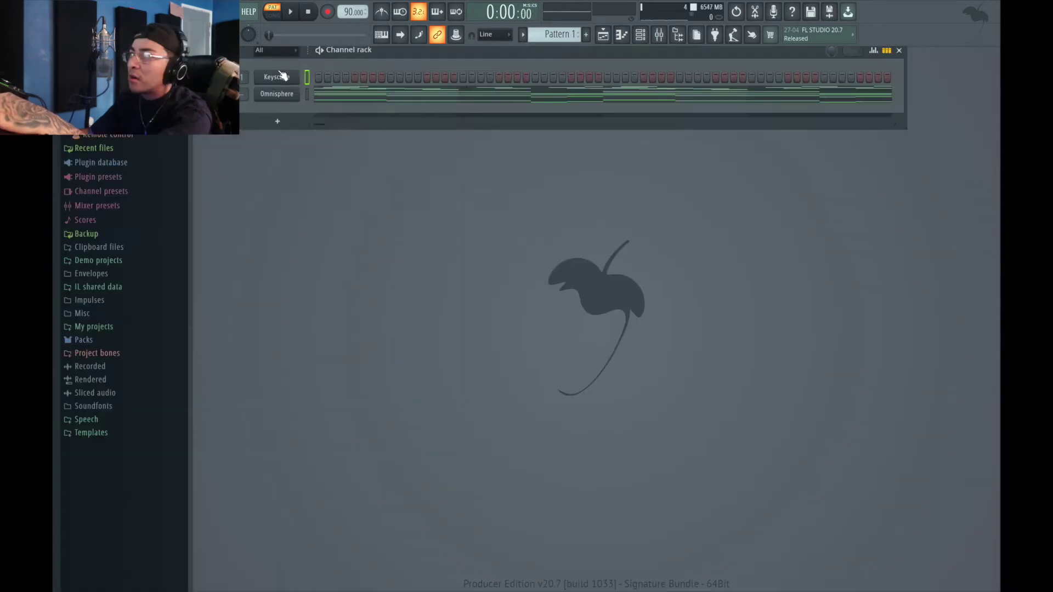
Copy the Omnisphere chords and melody into the Keyscape channel's piano roll and play both instruments together
right_click(282, 75)
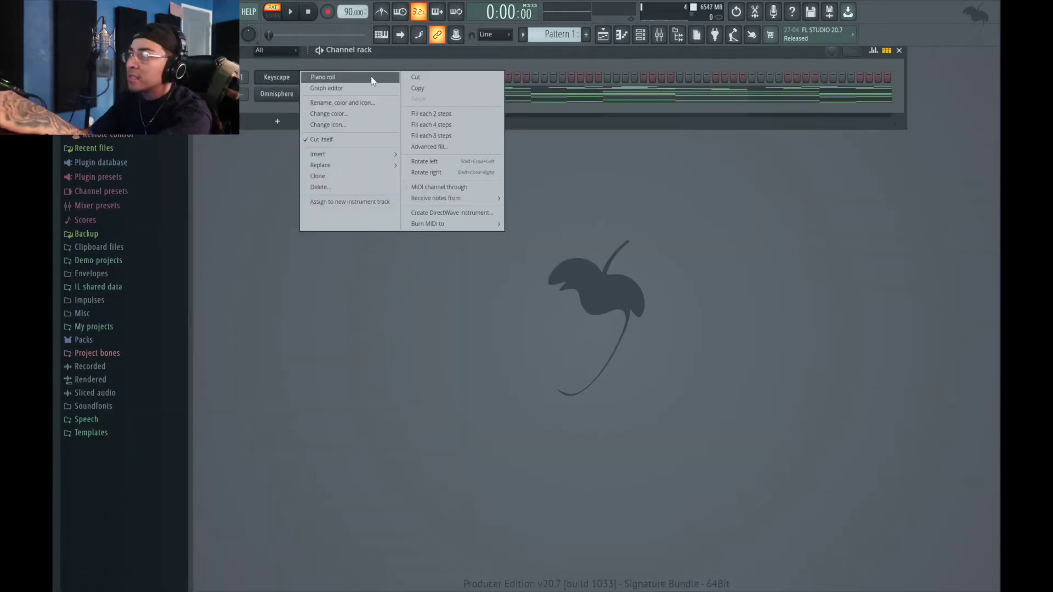
click(369, 78)
scroll(973, 129, up, 5)
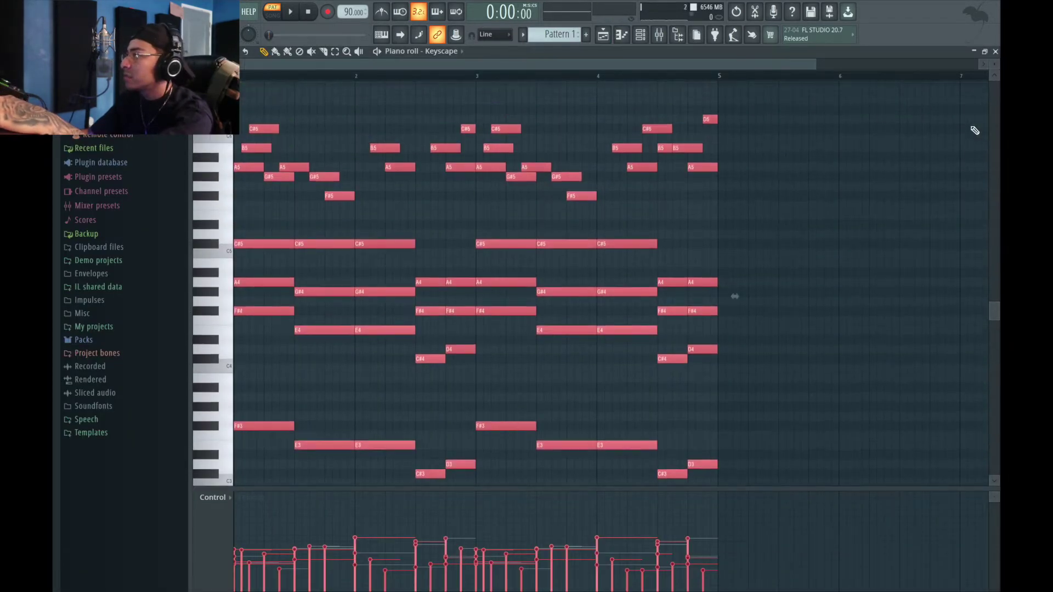
click(995, 51)
key(space)
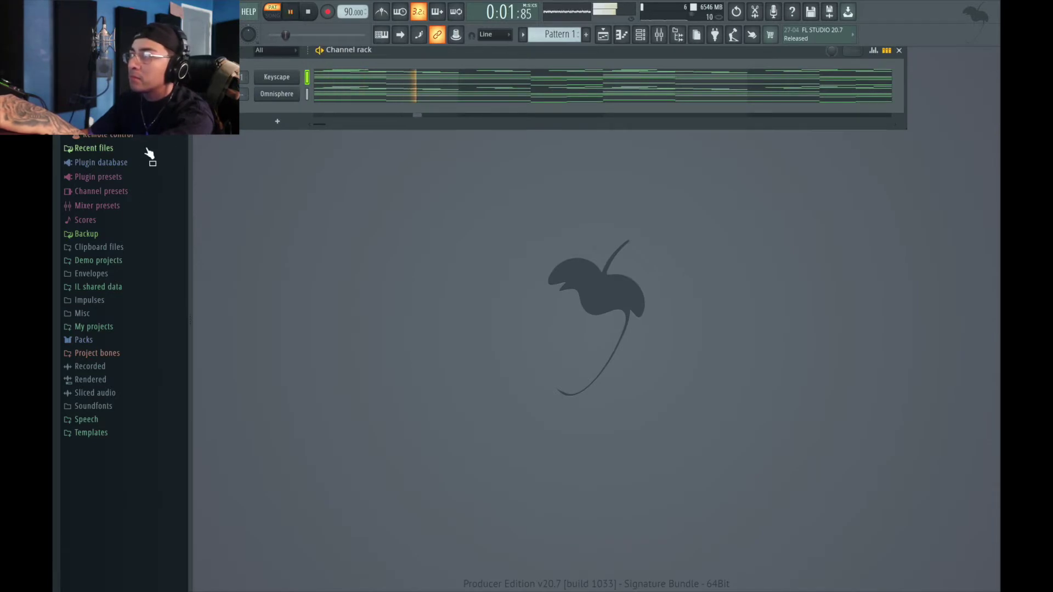
Add an ElectraX channel with the lead patch Inside MF and record a part over the pattern
click(282, 122)
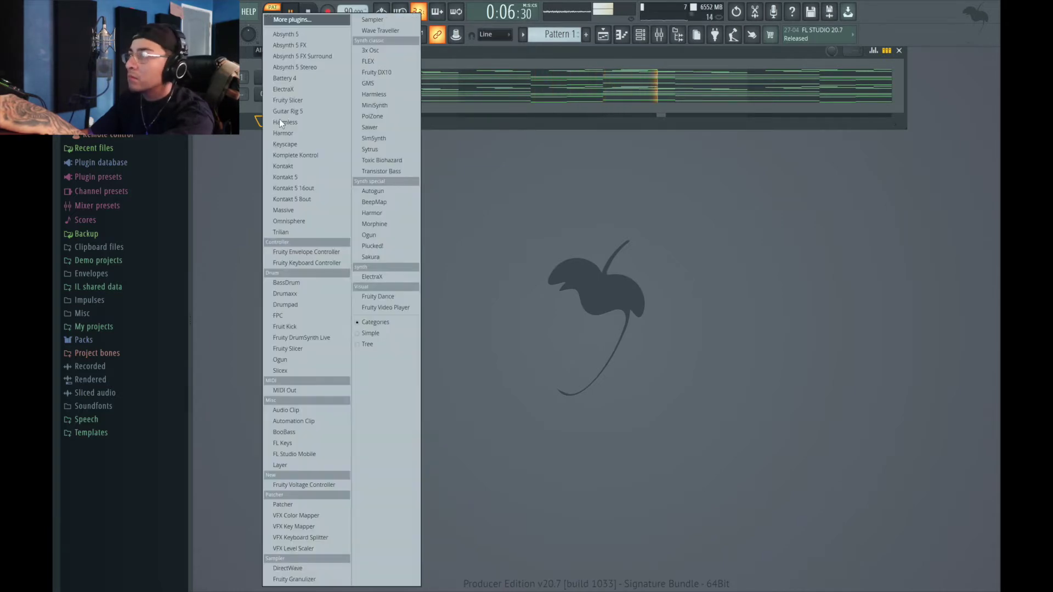
click(298, 221)
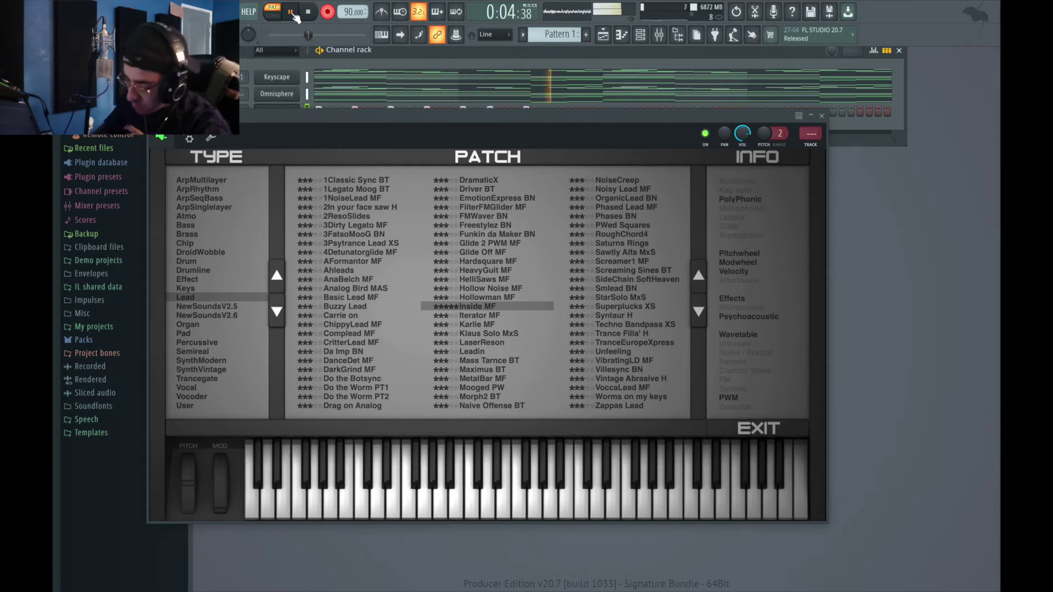
key(space)
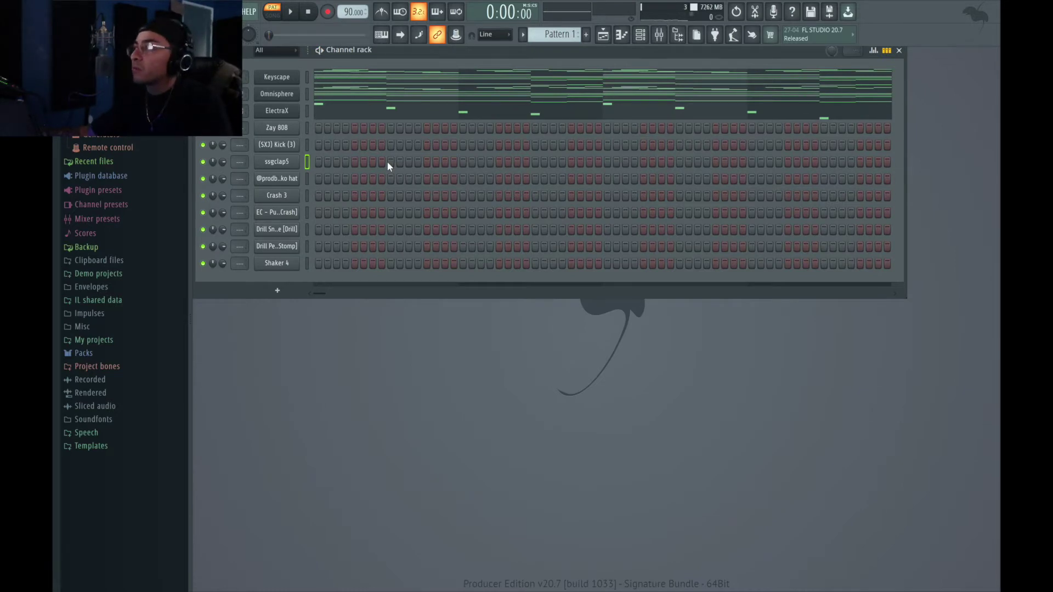
click(389, 163)
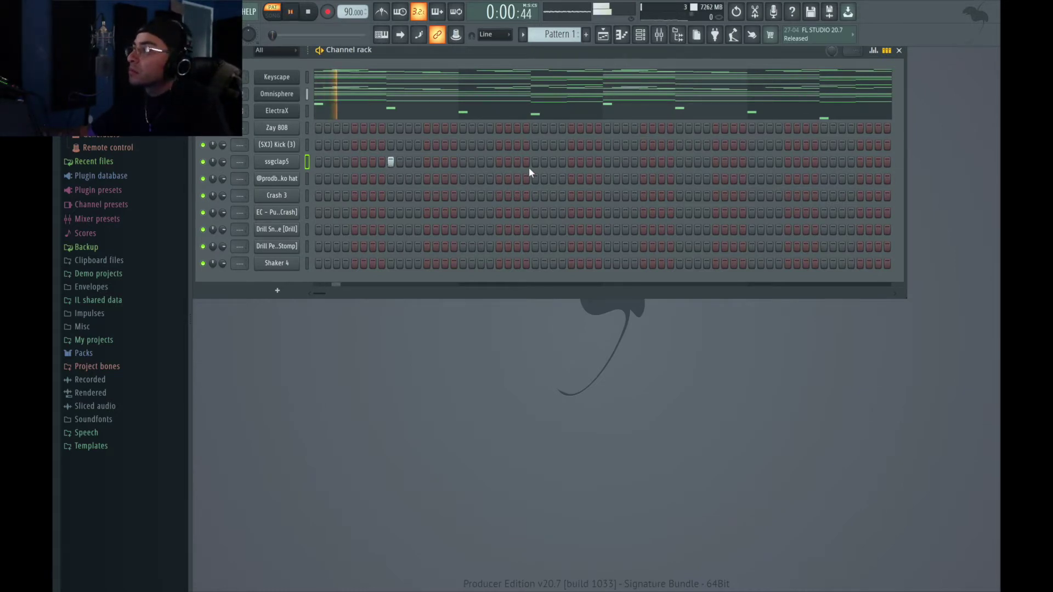
click(389, 162)
key(space)
click(346, 163)
key(space)
Place ssgclap5 hits on step 5 and every eighth step after it through the end of the pattern
click(354, 163)
key(space)
click(427, 162)
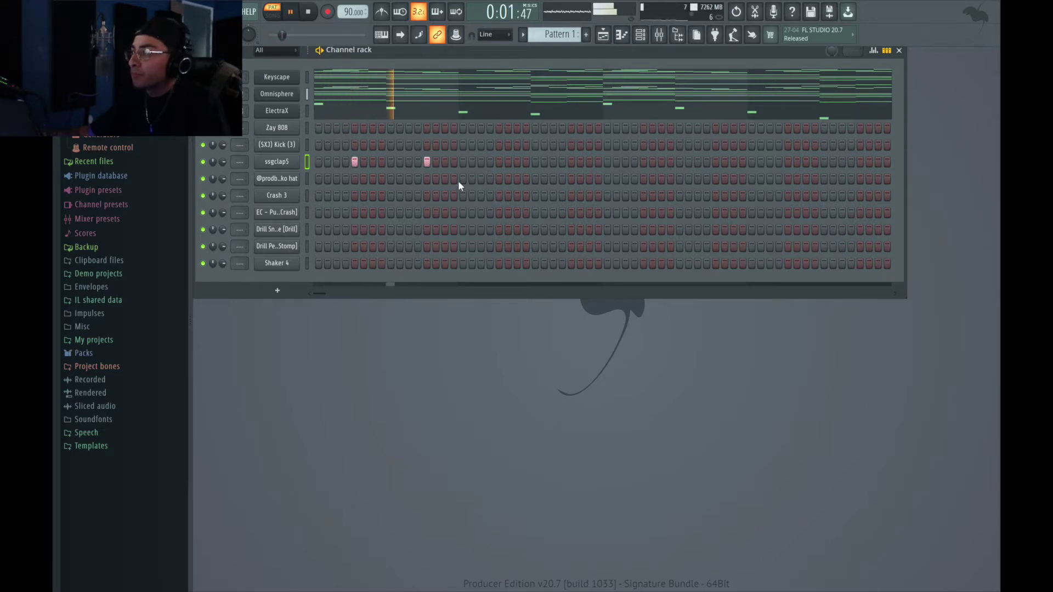
click(499, 162)
click(572, 162)
click(644, 162)
click(716, 163)
click(788, 162)
click(860, 162)
key(space)
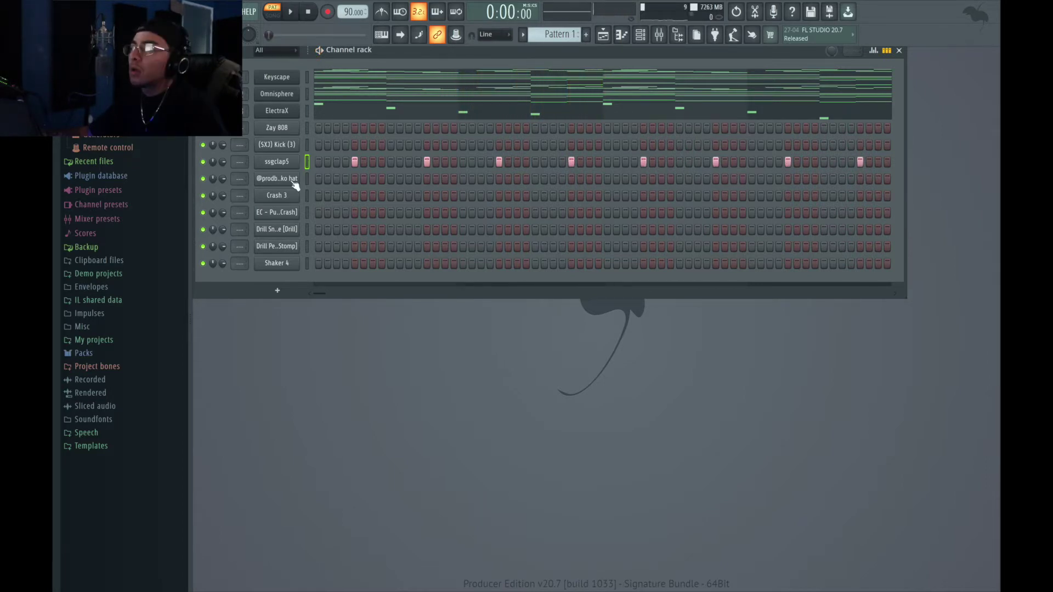
Fill the hi-hat channel on every 2 steps and audition the rhythm
right_click(296, 179)
click(447, 216)
key(space)
key(space)
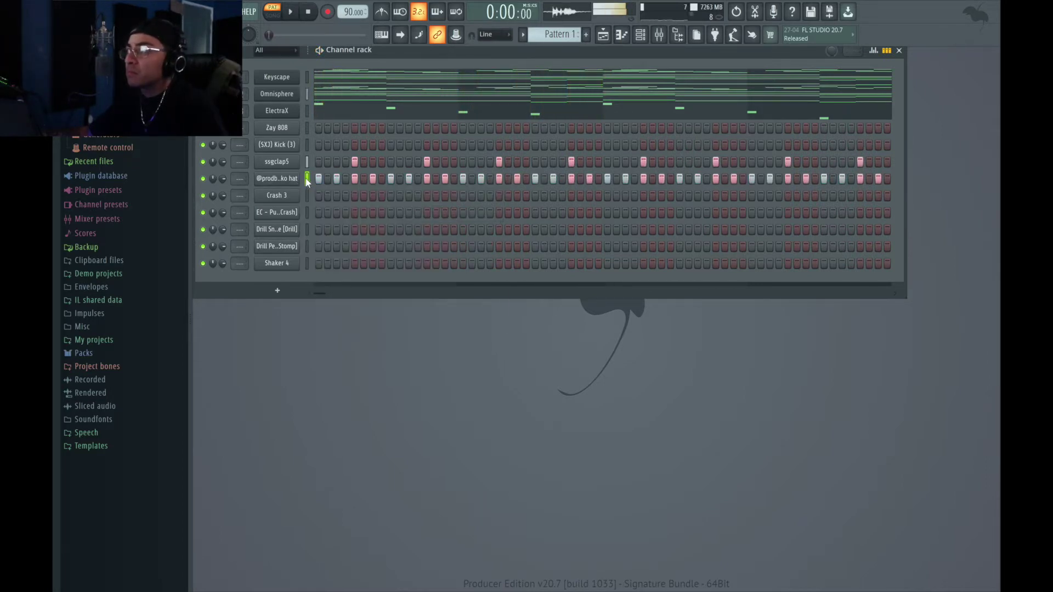
Fill the remaining empty hi-hat steps so that every step of the pattern is active, and play it
drag(336, 179, 445, 179)
drag(324, 178, 887, 179)
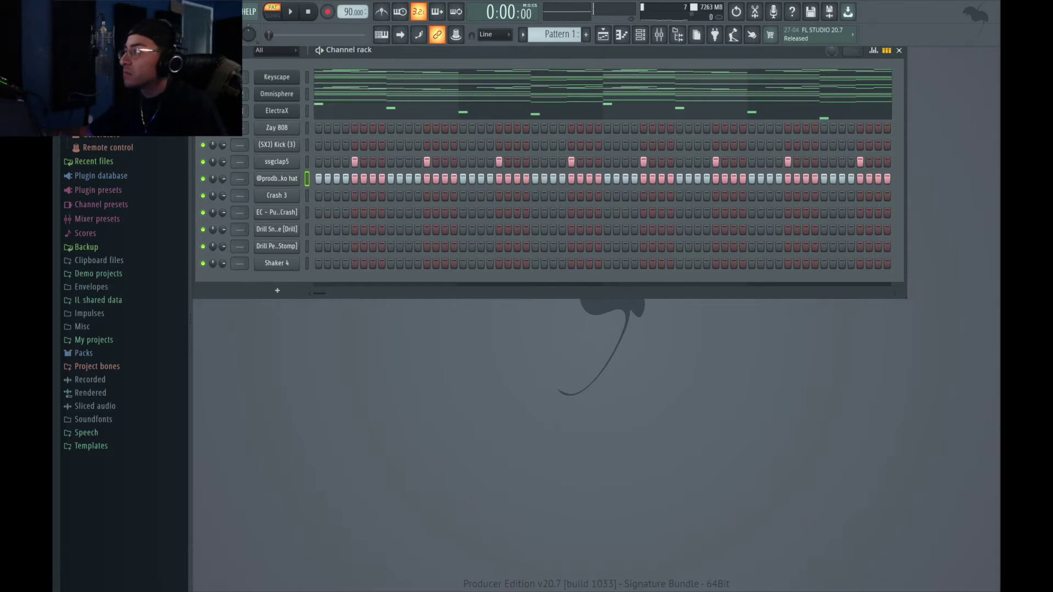
key(space)
Open the hi-hat channel's notes in the piano roll and stop playback
right_click(296, 178)
click(334, 180)
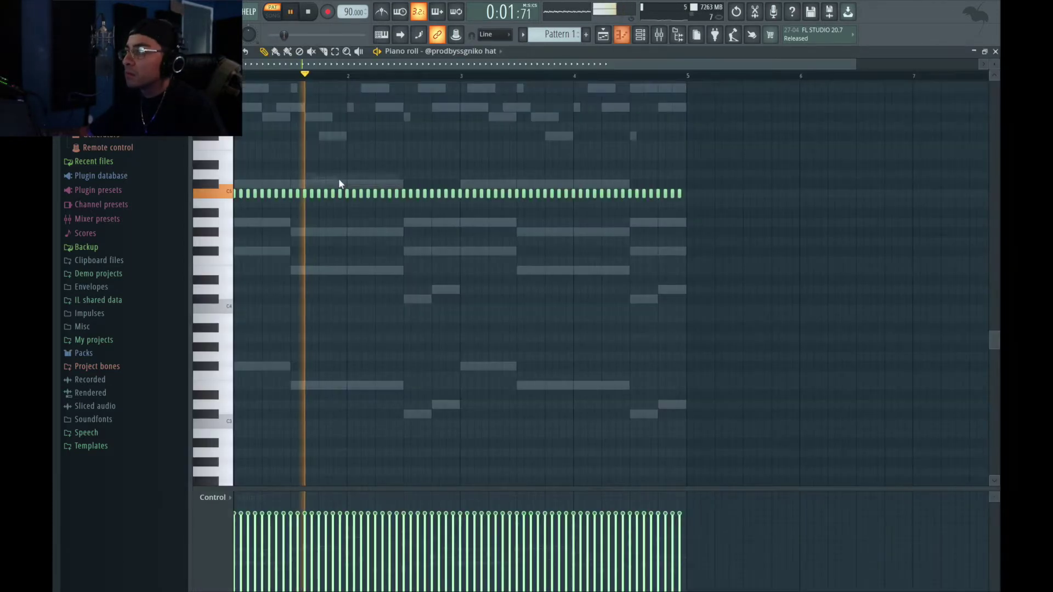
key(space)
click(693, 194)
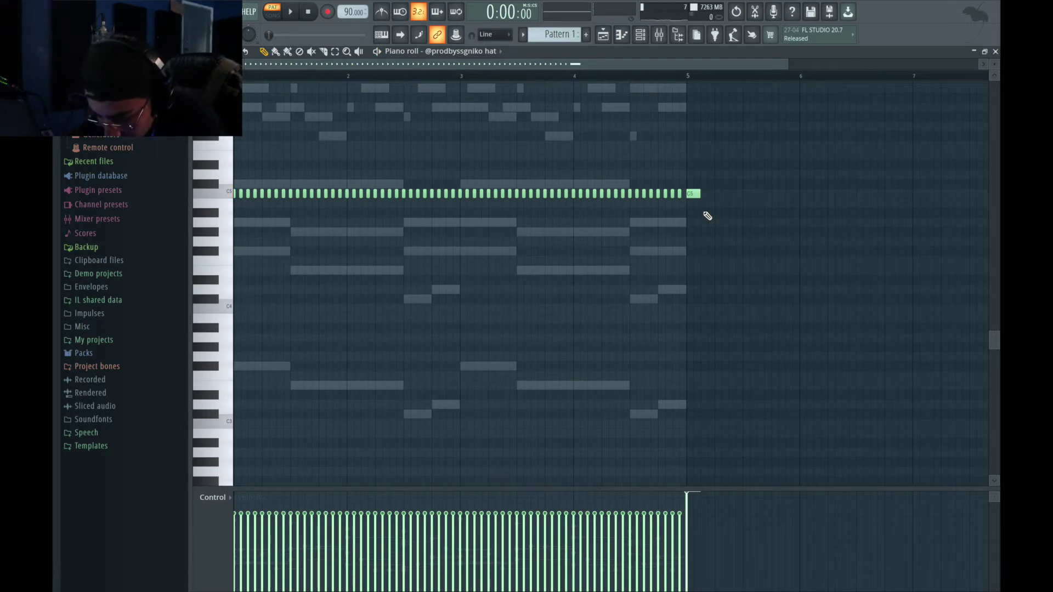
key(ctrl+a)
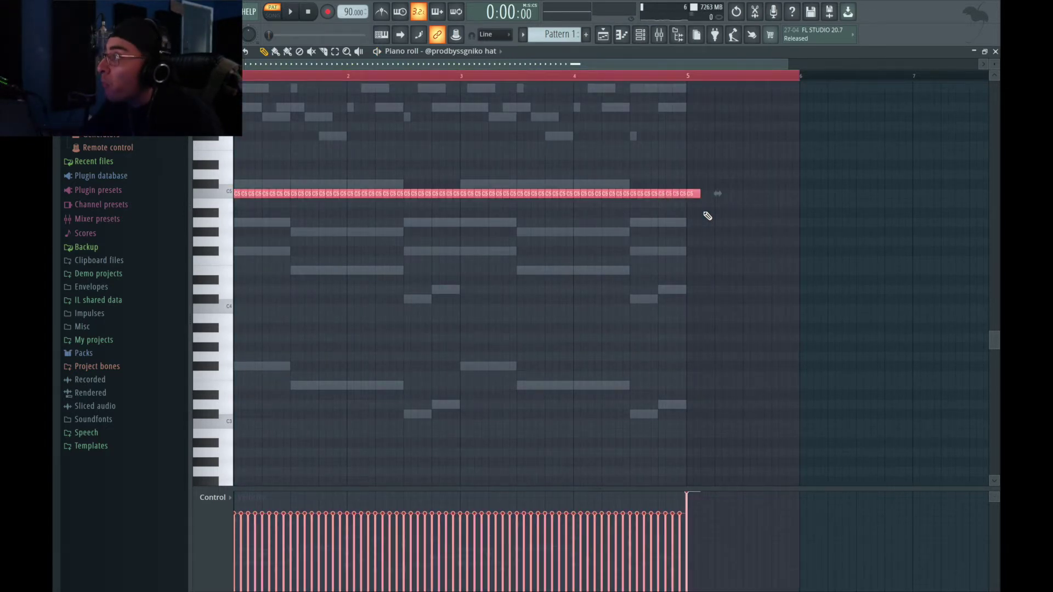
right_click(700, 193)
Randomize the velocities of all hi-hat notes, lower them slightly and play the pattern
key(ctrl+a)
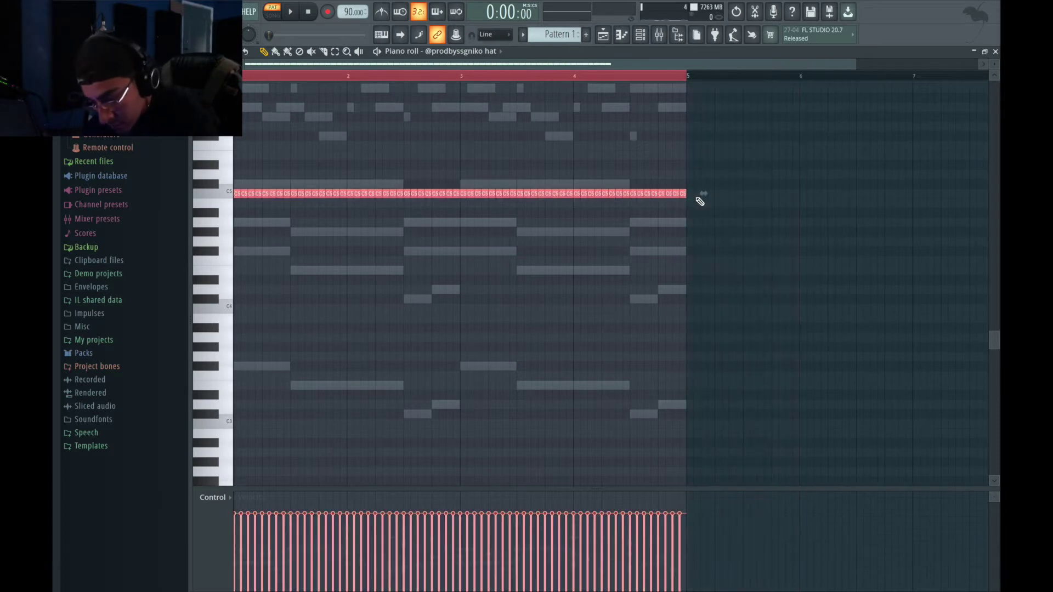
key(alt+r)
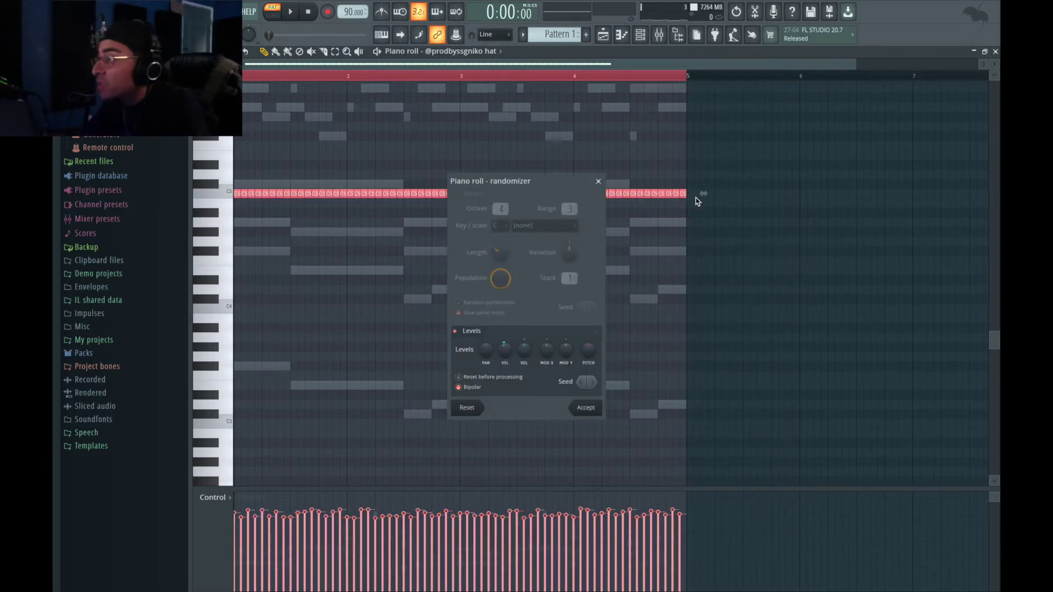
key(Return)
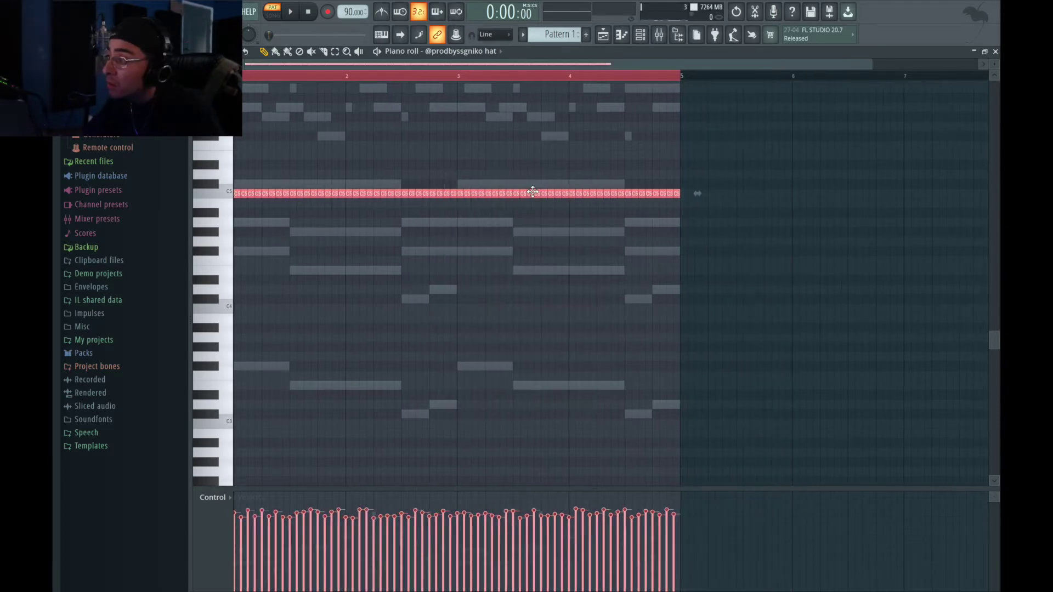
scroll(531, 191, down, 2)
key(space)
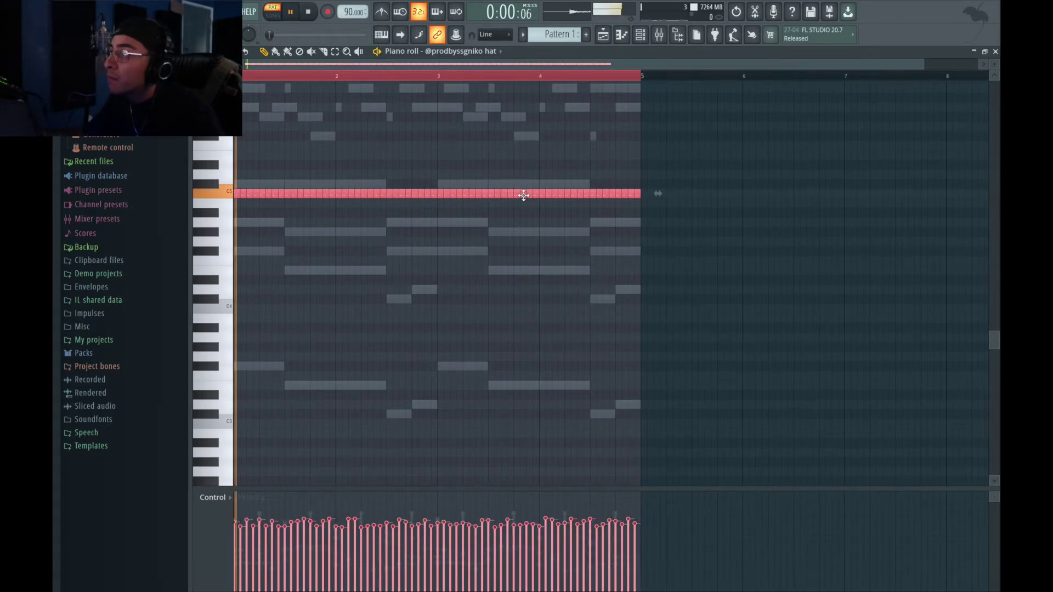
Add two F#4 hi-hat notes in the first bar, on step 1 and step 4, while auditioning the rhythm
drag(924, 64, 541, 63)
key(space)
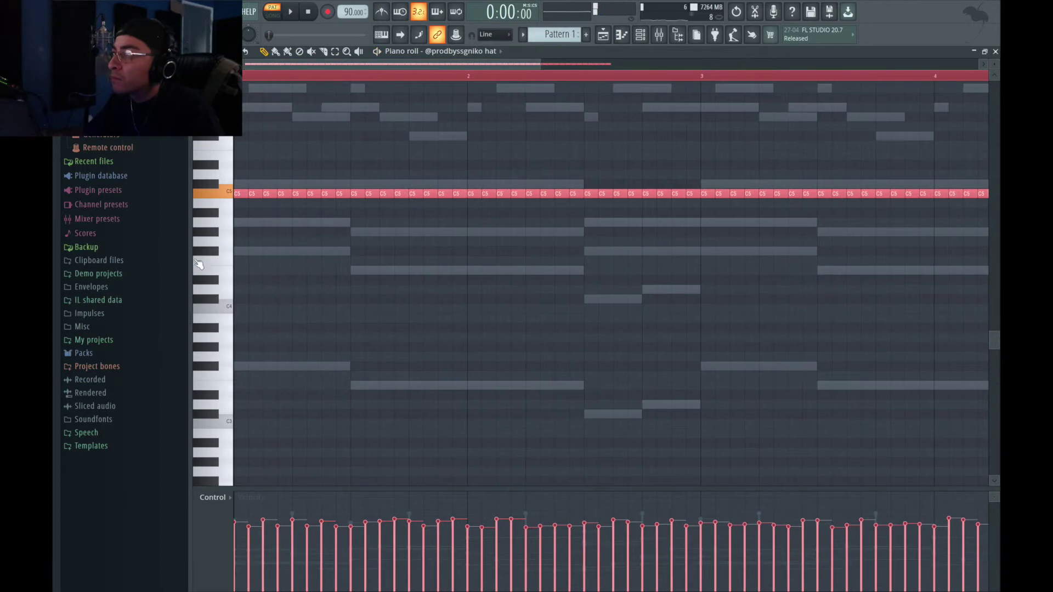
click(261, 250)
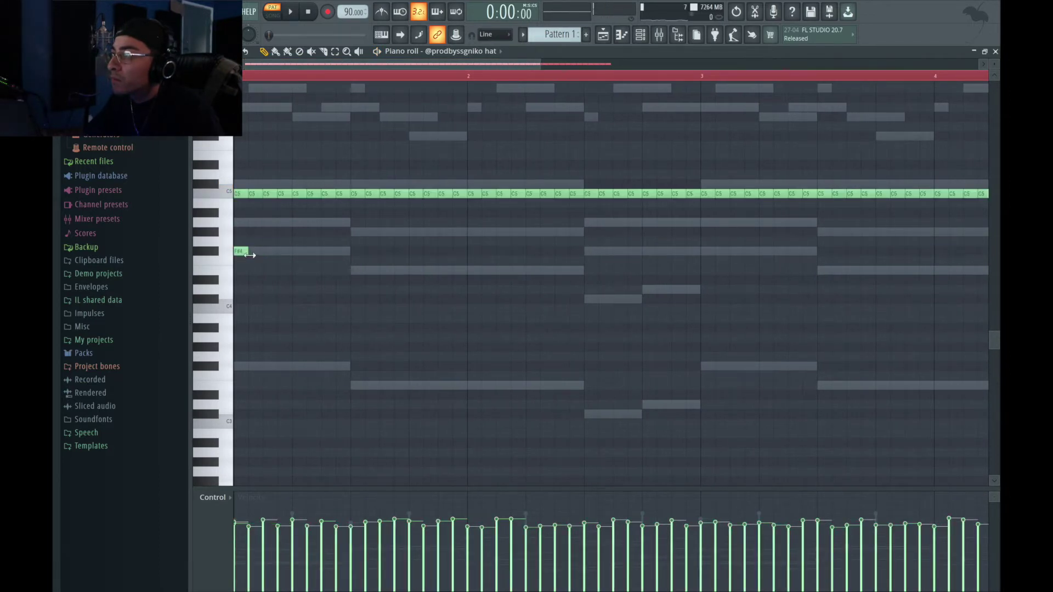
key(space)
click(298, 253)
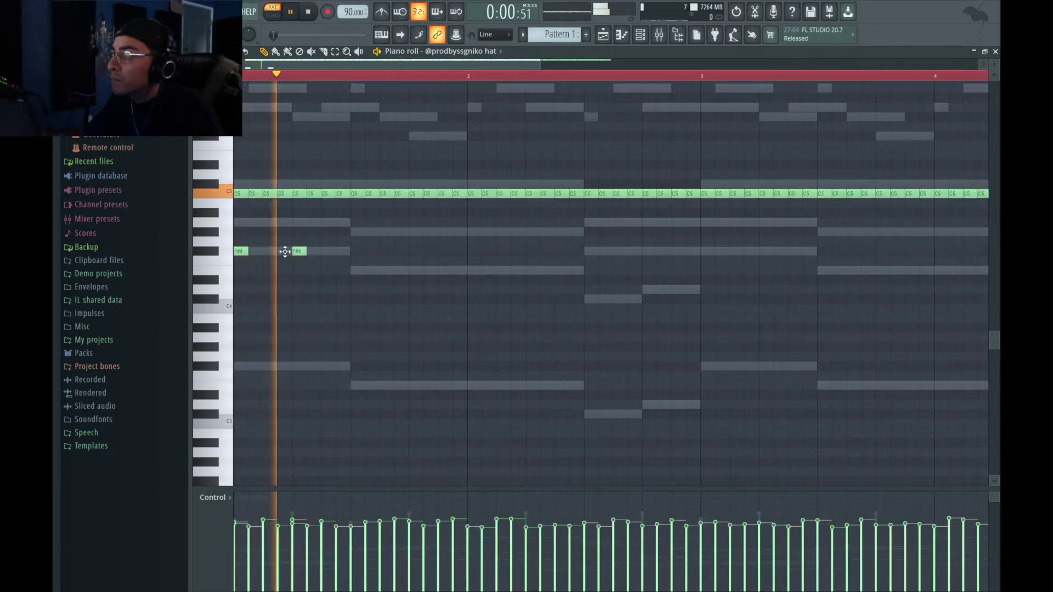
key(space)
mouse_move(299, 254)
mouse_down()
mouse_move(273, 257)
mouse_move(281, 252)
mouse_up()
Audition the hi-hat accents and add a third F#4 note on step 6 of the first bar
key(space)
key(space)
key(space)
key(space)
click(313, 252)
key(space)
key(space)
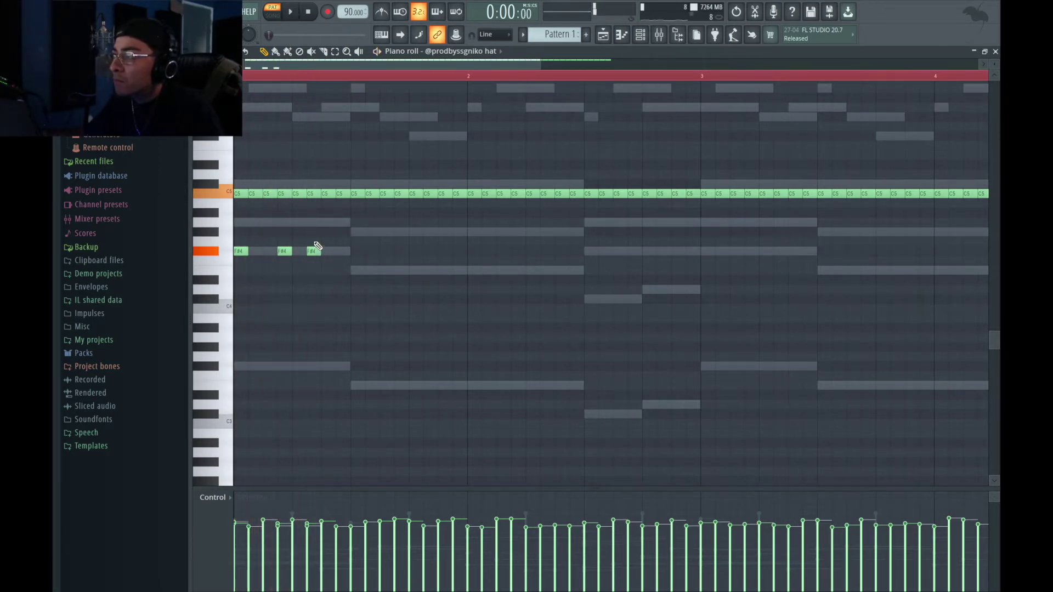
Chop the third F#4 hi-hat note into a fast roll using a lower time multiplier, and play it back
key(alt+u)
key(space)
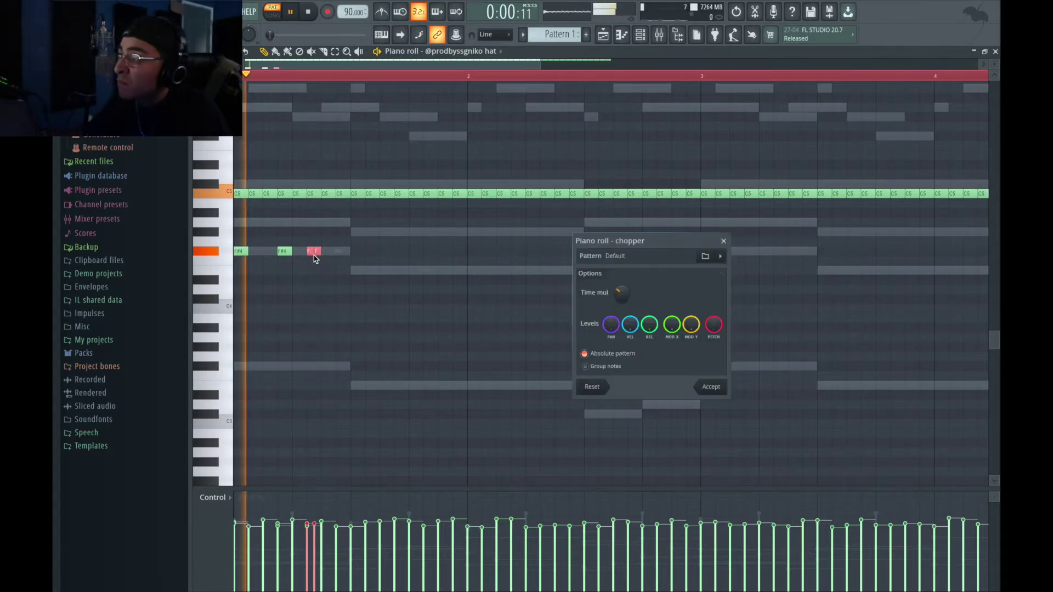
key(space)
drag(621, 292, 619, 291)
key(space)
key(space)
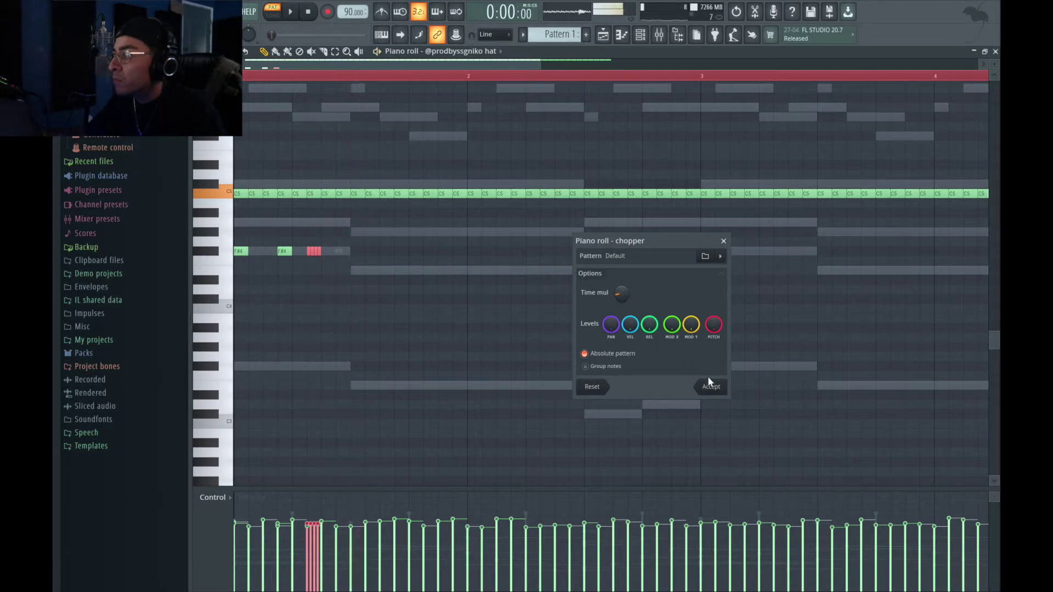
click(712, 387)
key(space)
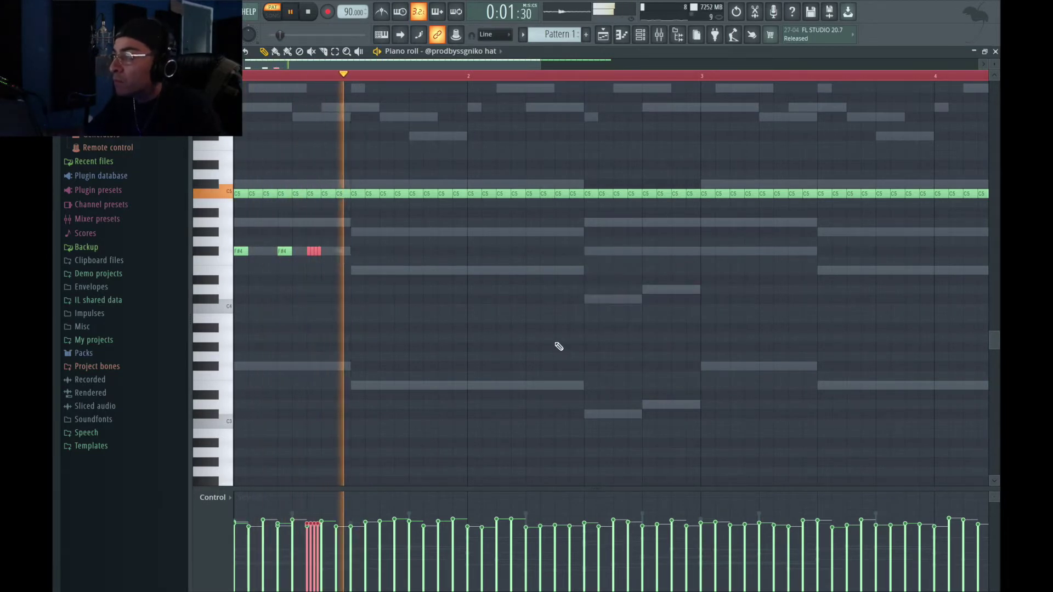
key(space)
Add an E4 hi-hat note on step 15 of the first bar, chop it into a roll and audition it
click(444, 271)
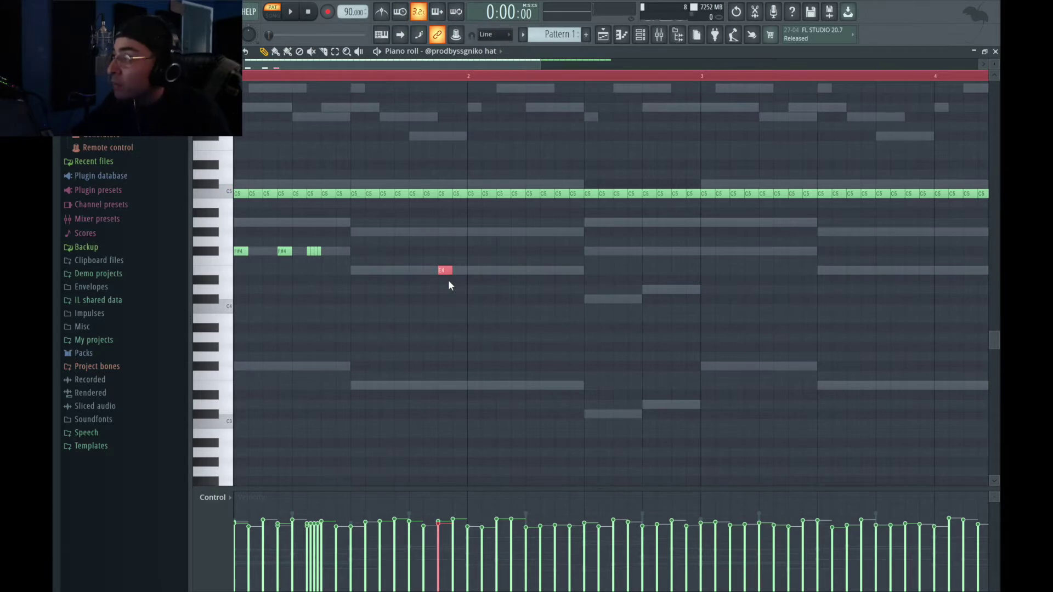
key(alt+u)
key(space)
click(712, 387)
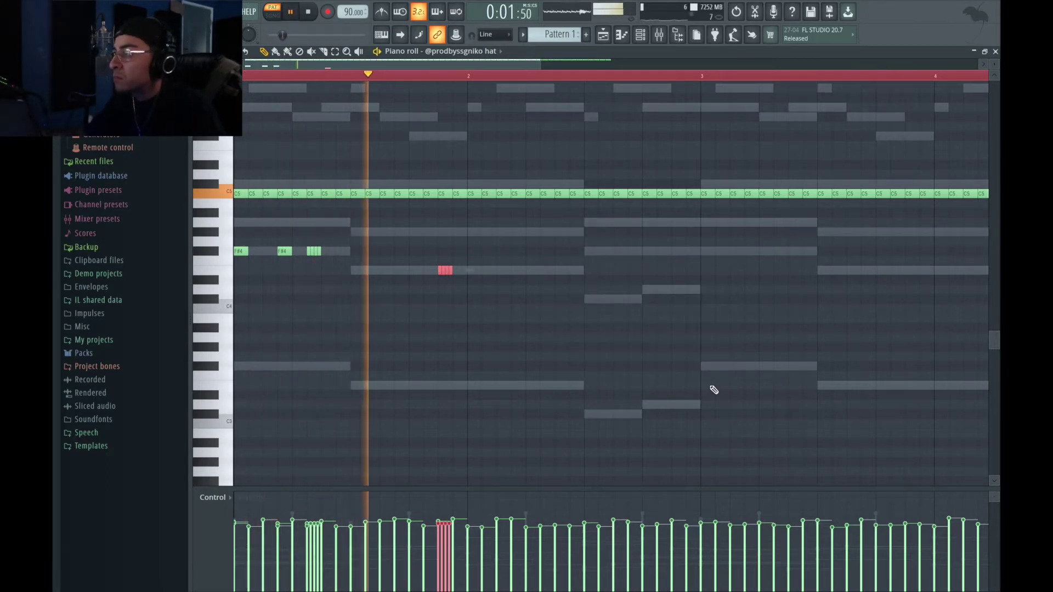
key(space)
Place a single G#4 hi-hat note on step 7 of the second bar, chop it into a roll and play the pattern
click(562, 233)
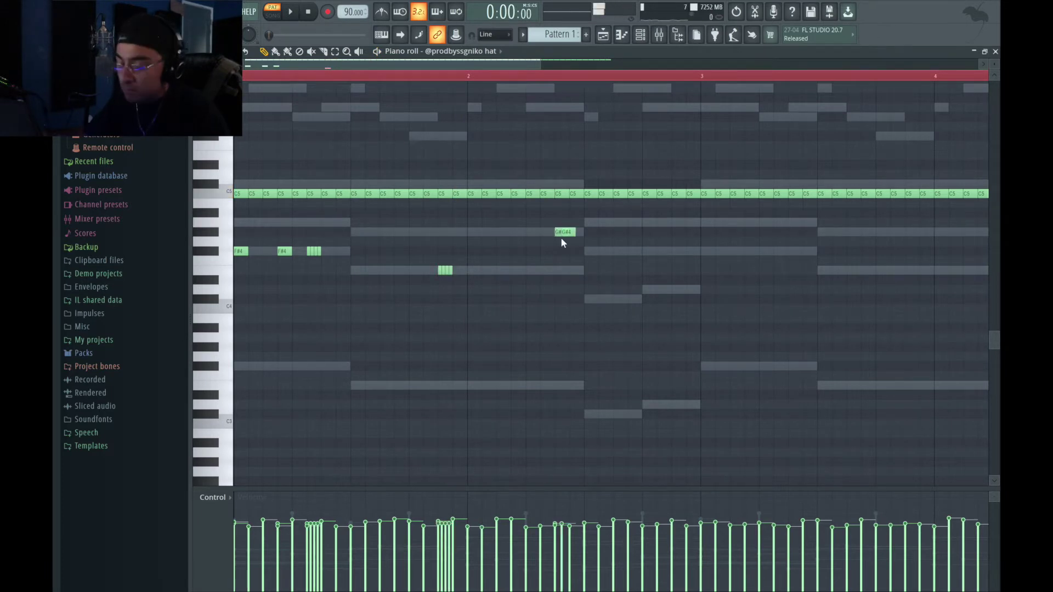
key(ctrl+z)
drag(559, 219, 560, 255)
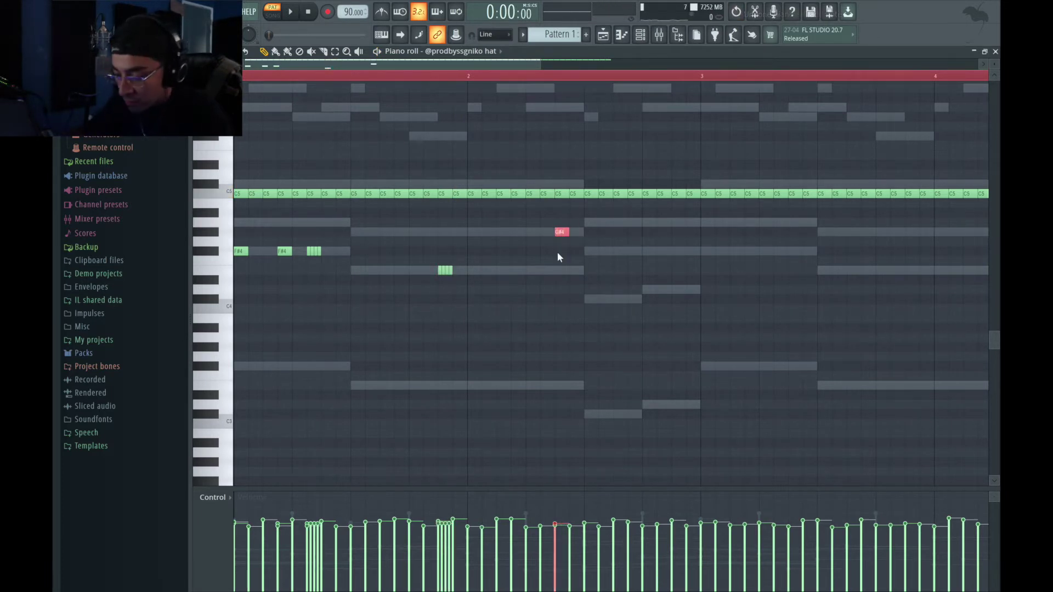
key(alt+u)
key(Return)
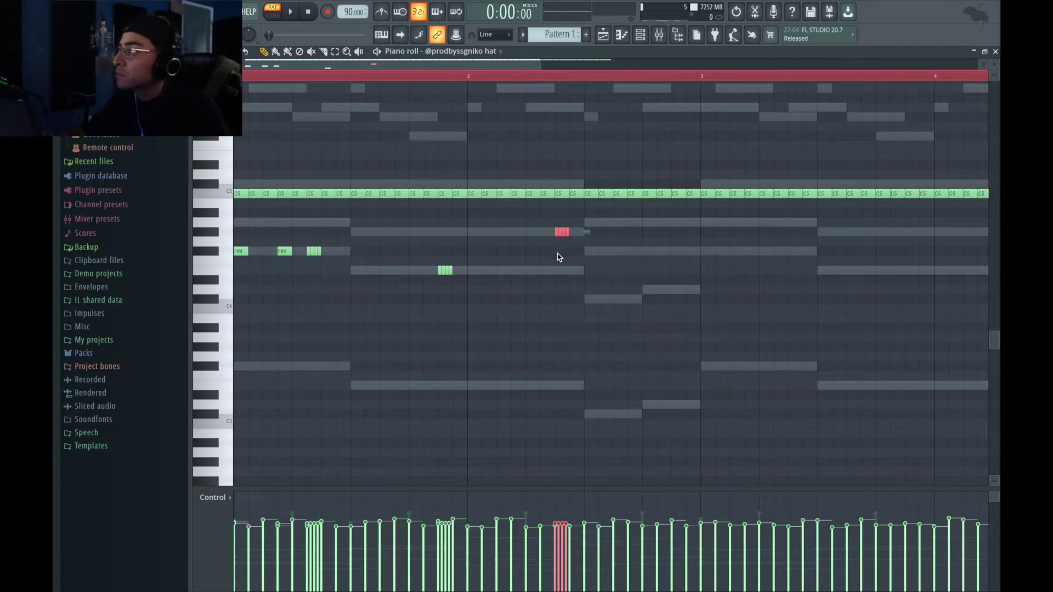
key(space)
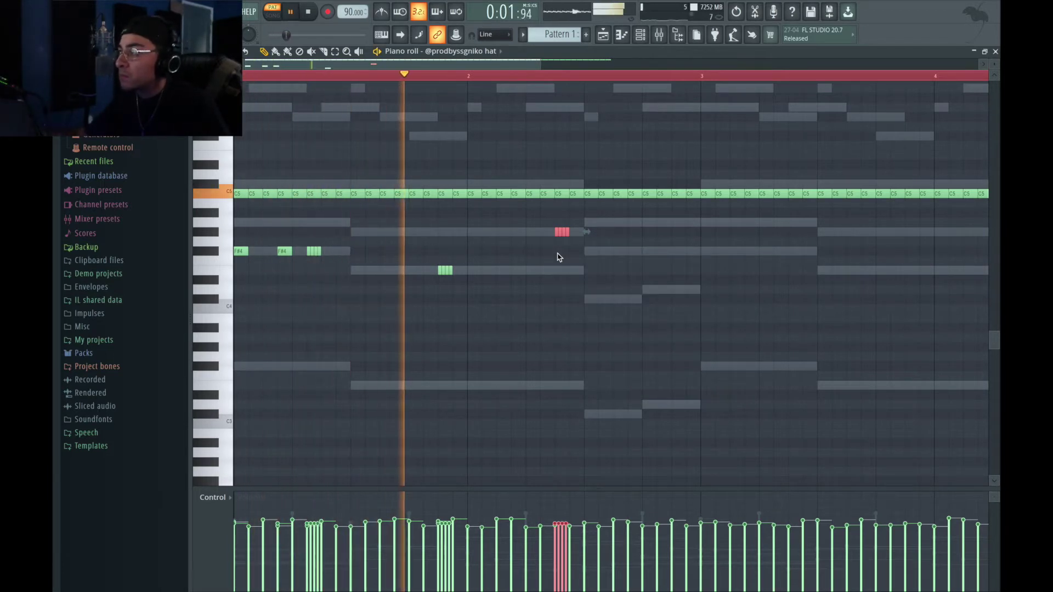
Fill out the hi-hat variation with further E4 and A4 notes across all four bars and close the piano roll
click(471, 232)
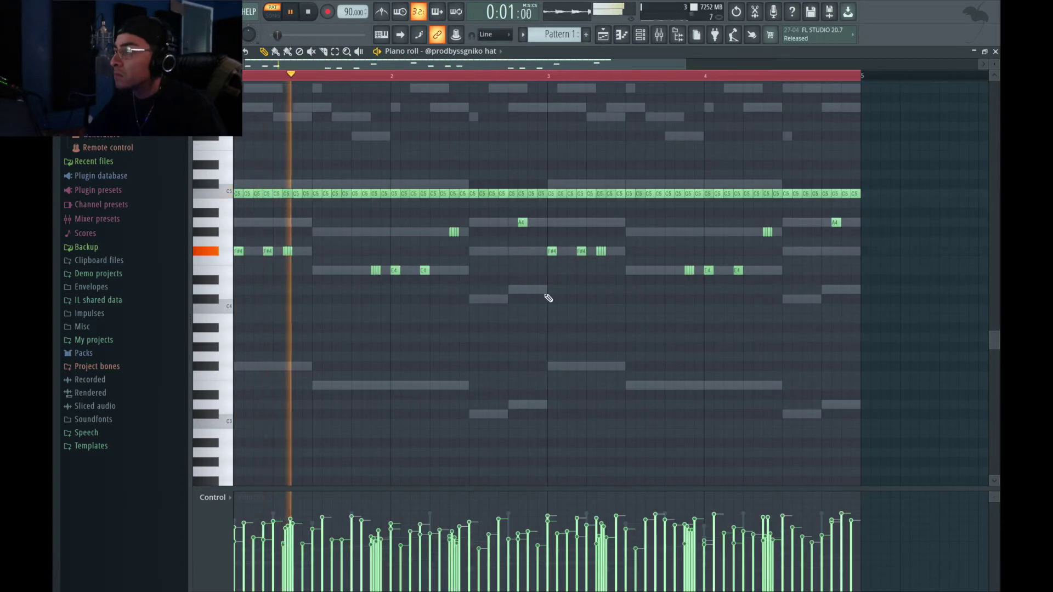
click(995, 51)
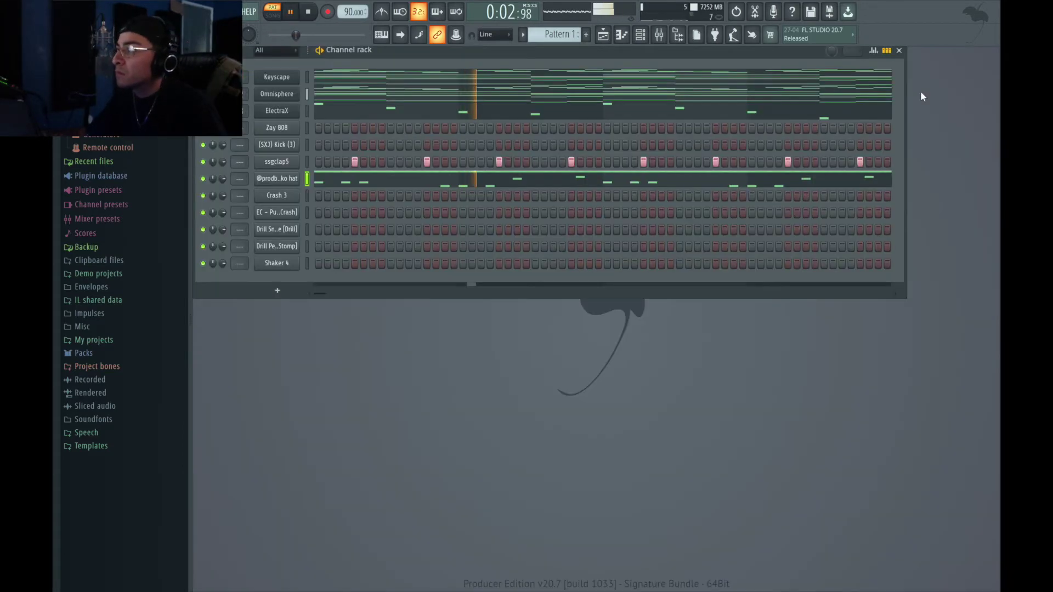
Put a hit on step 1 of both crash channels, mute the EC crash channel and audition the result
click(318, 195)
click(319, 212)
click(203, 212)
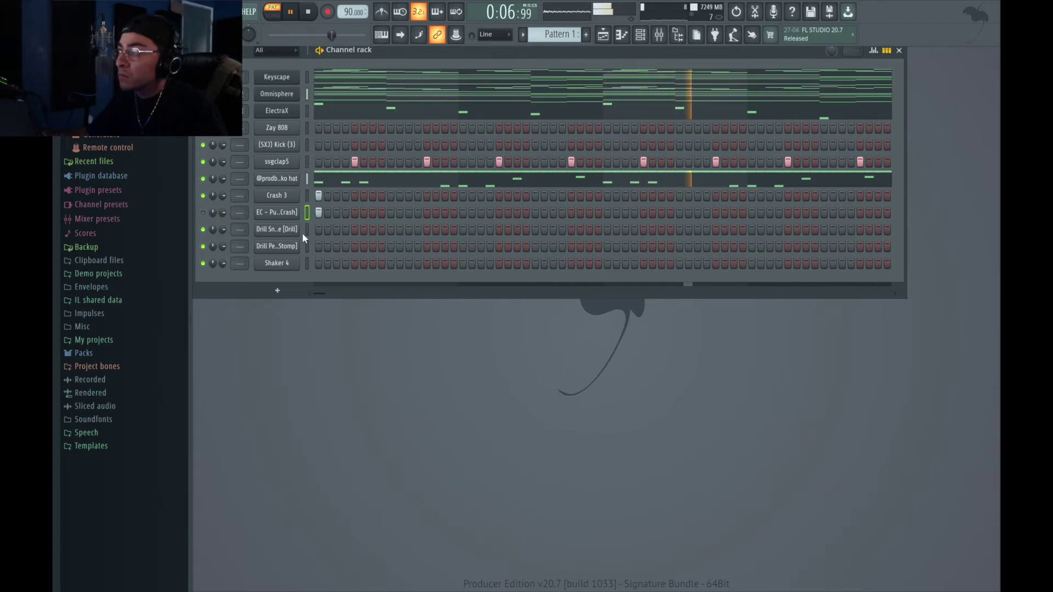
key(space)
key(space)
key(space)
Place Drill Snare hits on steps 2 and 8, removing the trial hit on step 10, and play the pattern
click(327, 229)
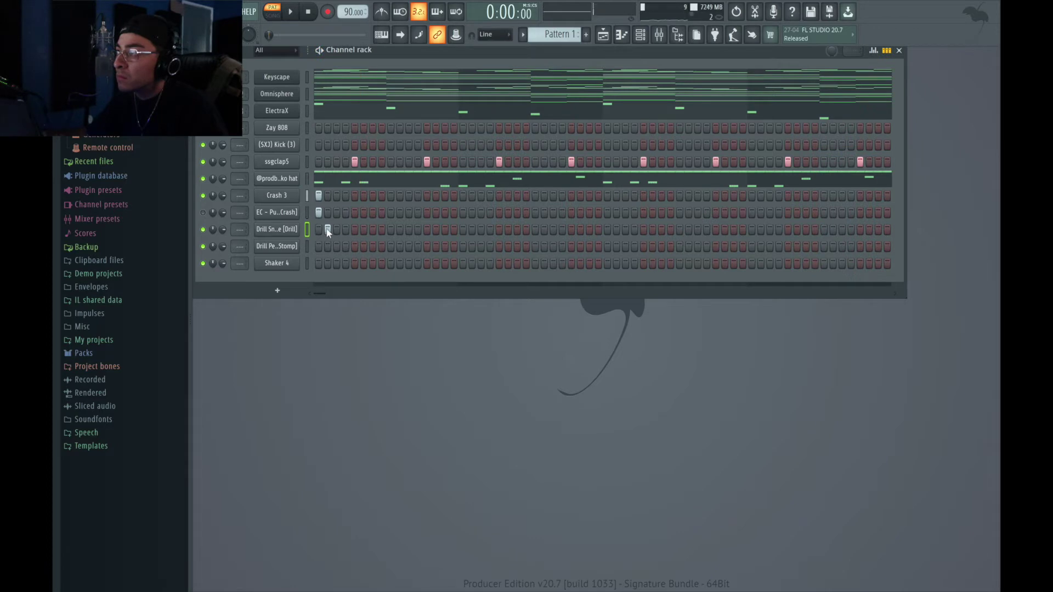
key(space)
click(400, 229)
right_click(400, 230)
key(space)
click(380, 229)
key(space)
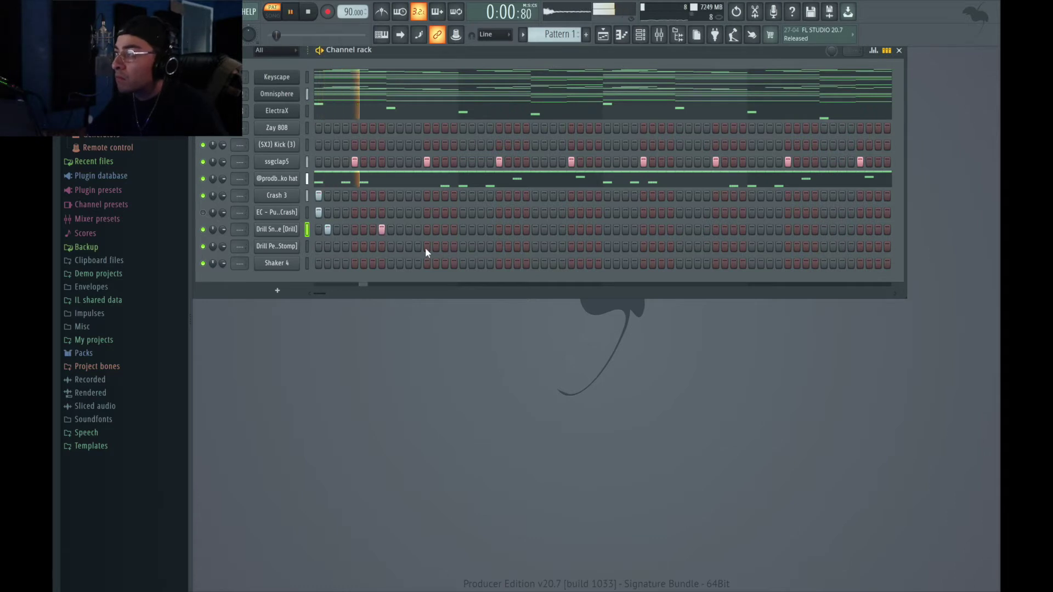
Try a Drill Snare hit on step 11, replace it with one on step 10 and audition it
click(407, 230)
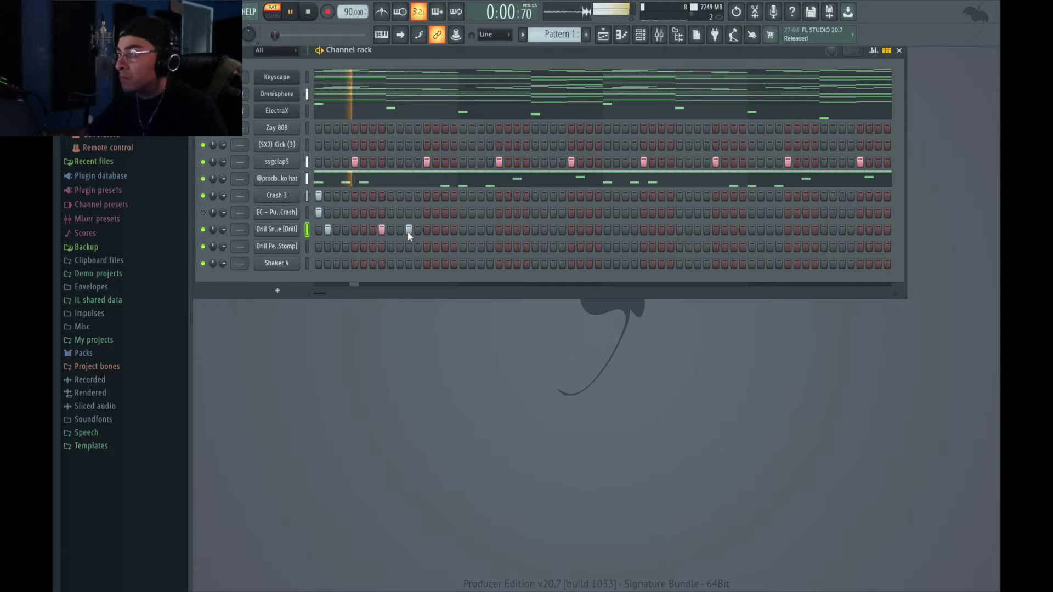
key(space)
click(407, 230)
click(400, 229)
key(space)
key(space)
Open the Drill Snare notes in the piano roll, duplicate the first bar three times to fill four bars, and play them
right_click(322, 230)
click(329, 227)
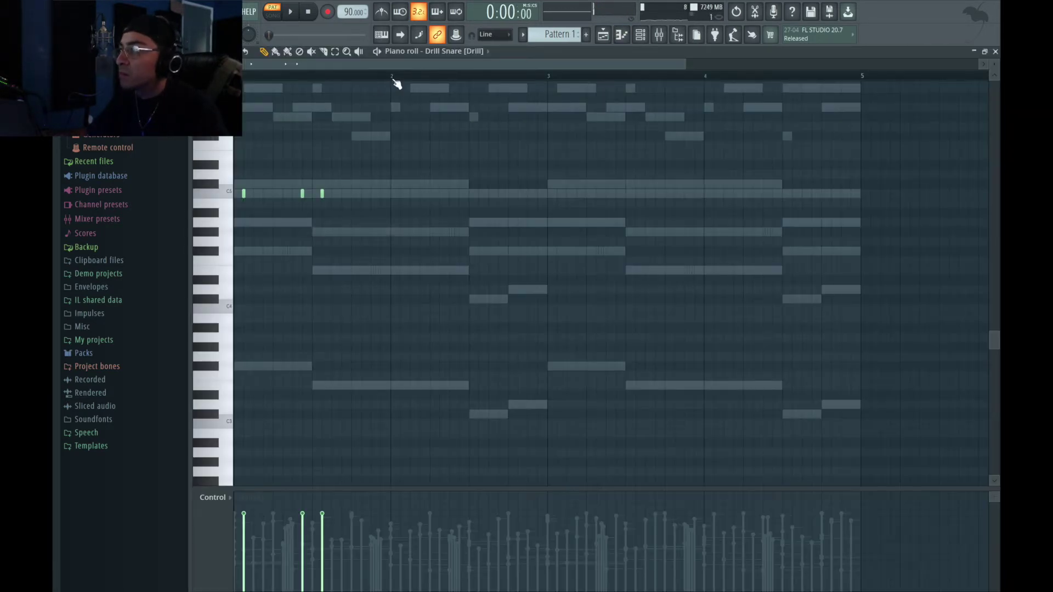
drag(393, 78, 242, 77)
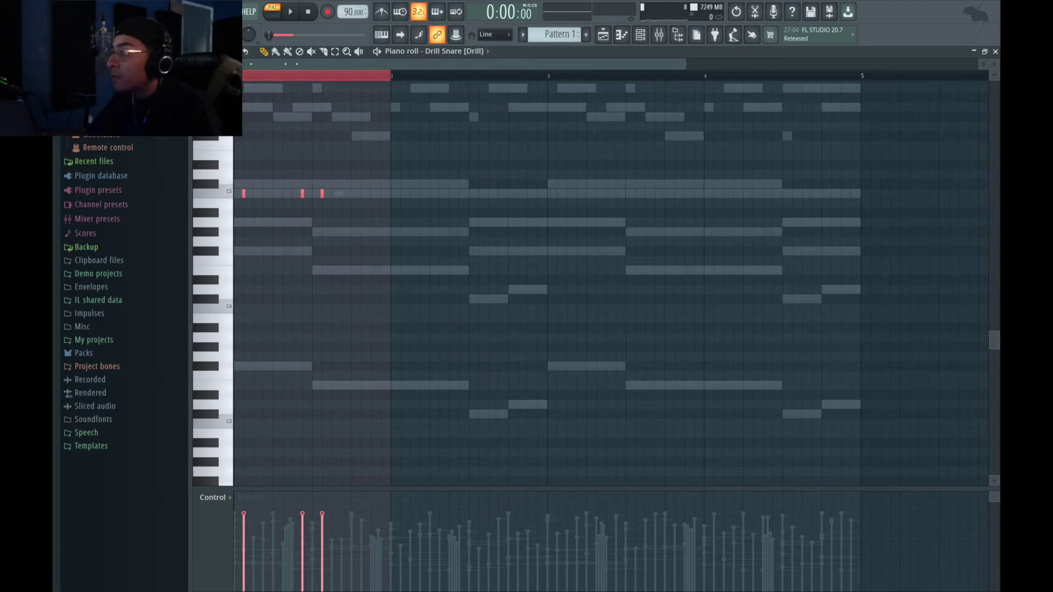
key(ctrl+b)
key(ctrl+b)
key(ctrl+b)
click(353, 78)
key(space)
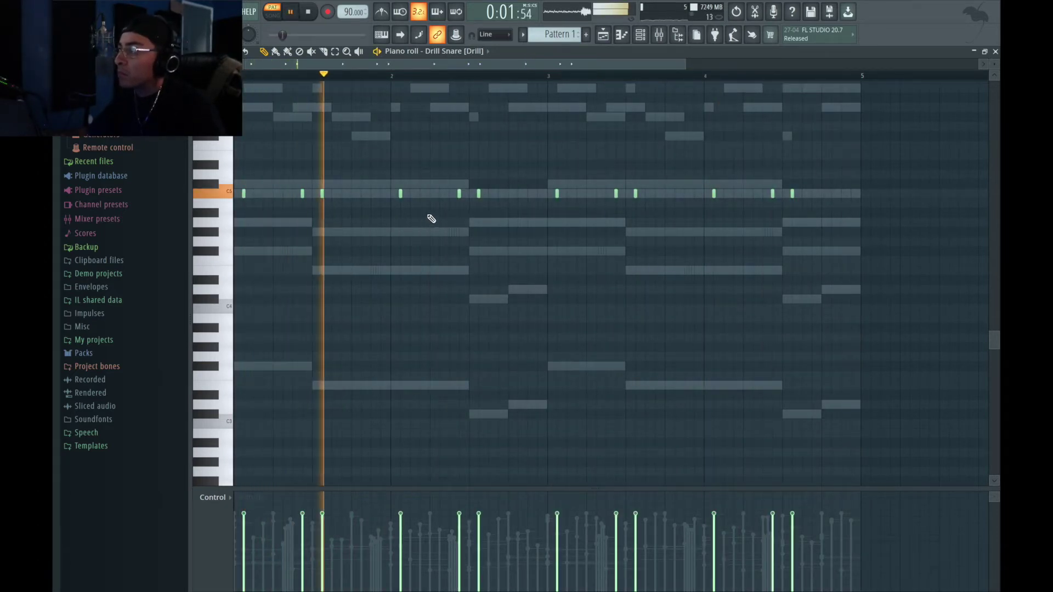
Delete the second snare note in bar 2 and the last one in bar 4, then close the piano roll
right_click(459, 195)
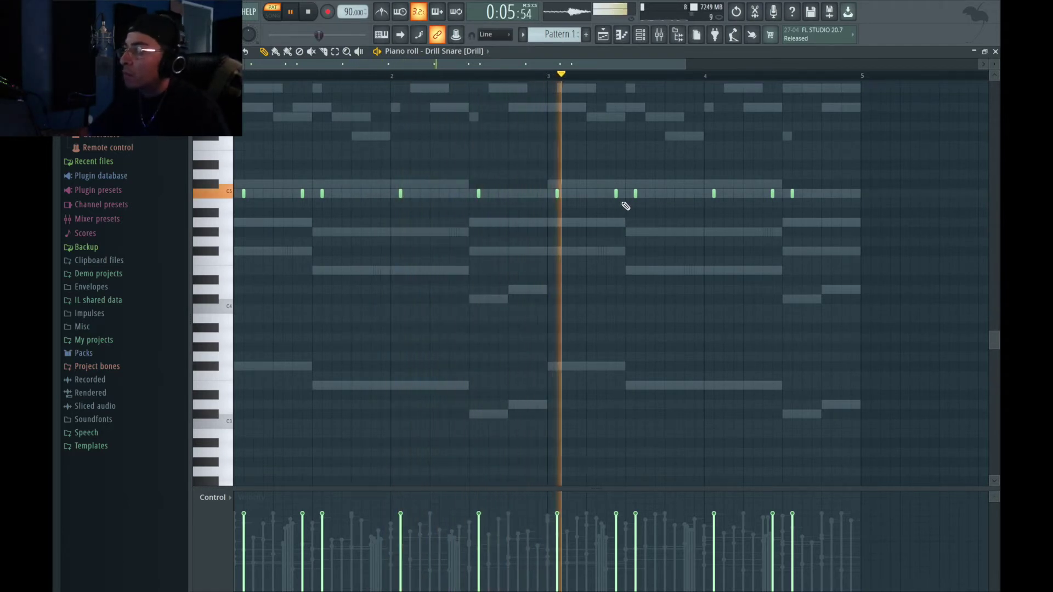
right_click(713, 195)
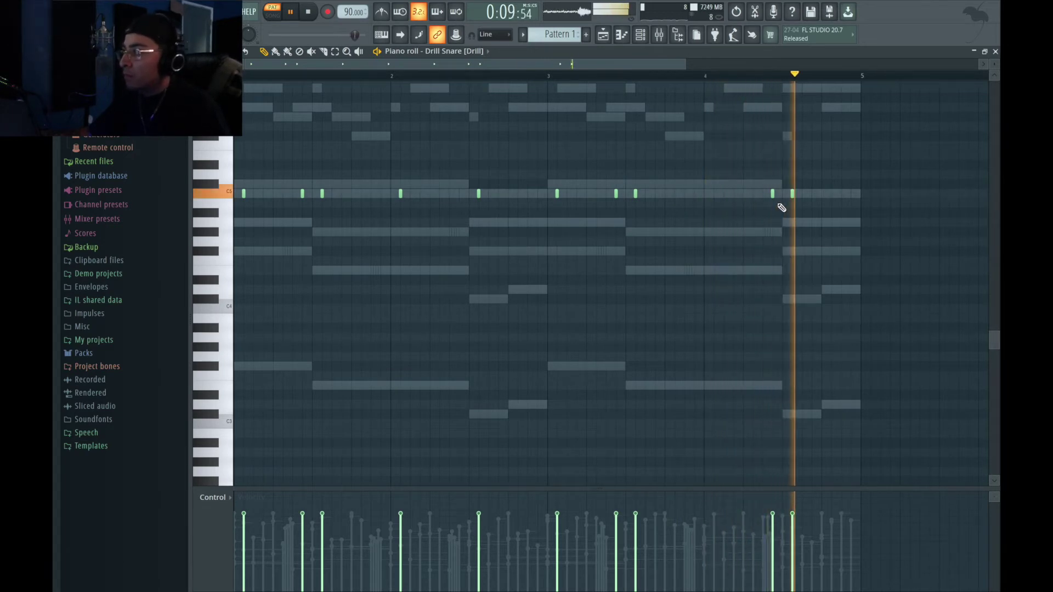
key(space)
key(ctrl+z)
right_click(791, 194)
key(space)
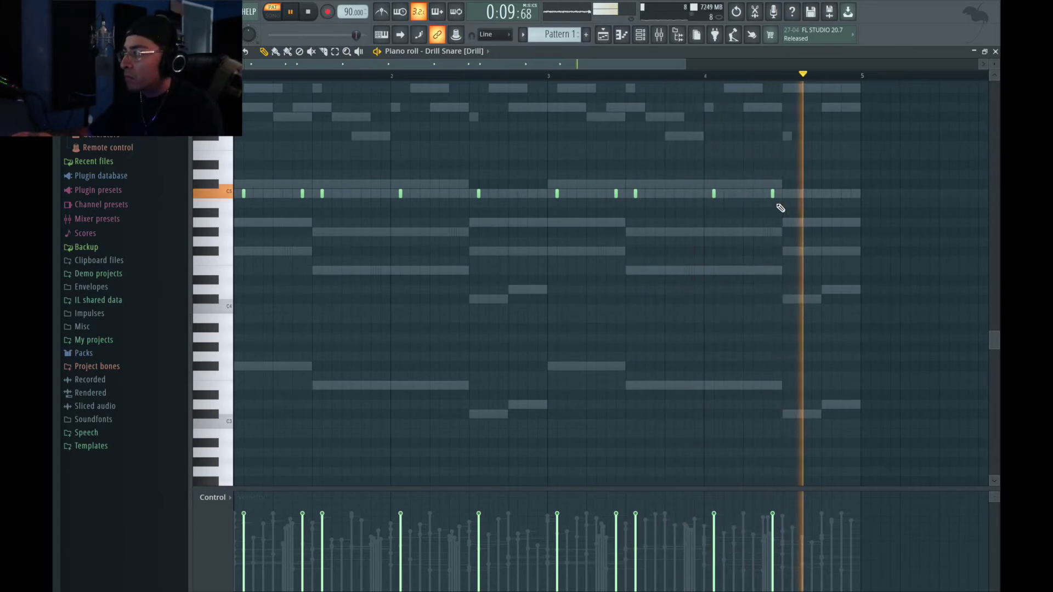
click(995, 52)
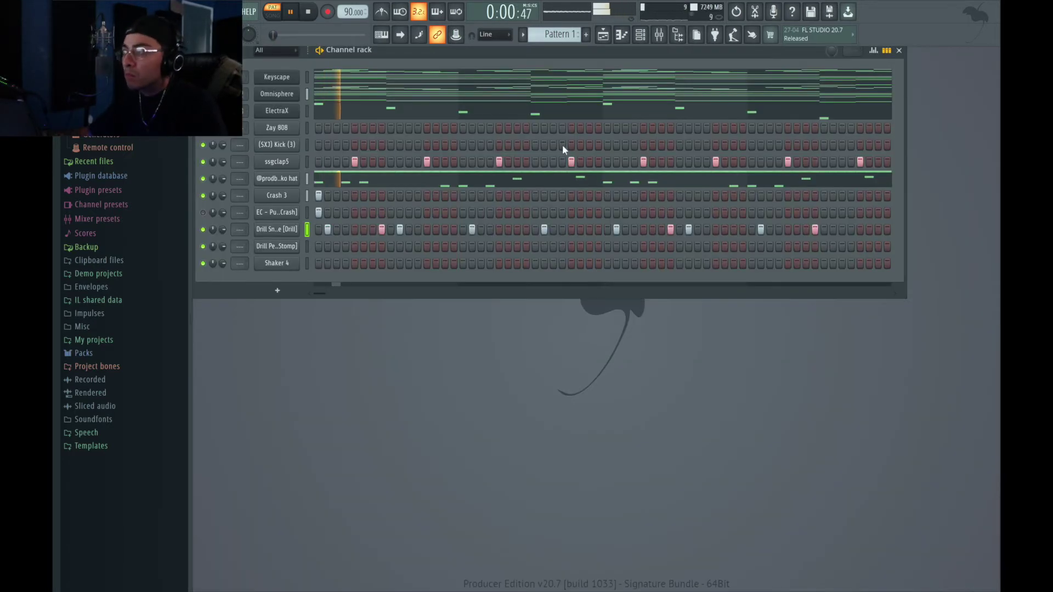
Place hits on steps 1, 4 and 7 of the stomp percussion channel, audition them and mute that channel
key(space)
key(space)
click(346, 247)
key(space)
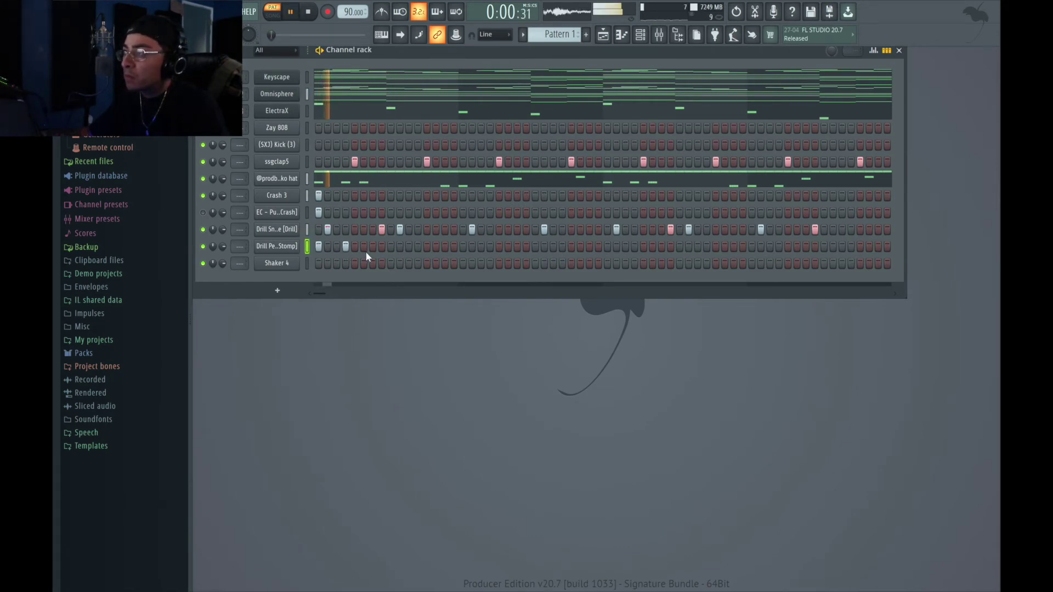
click(371, 246)
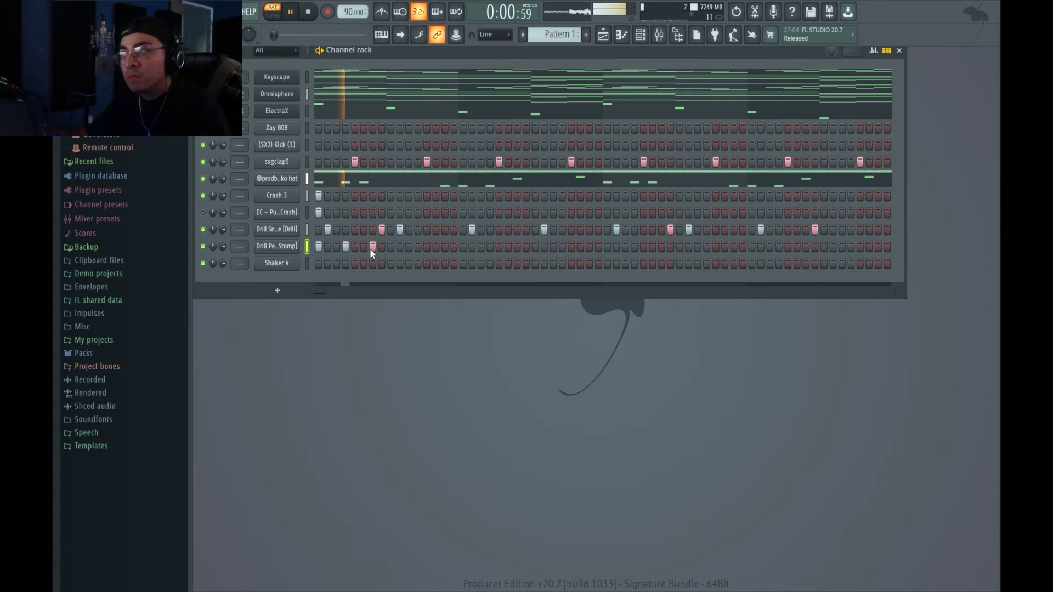
key(space)
click(203, 247)
key(space)
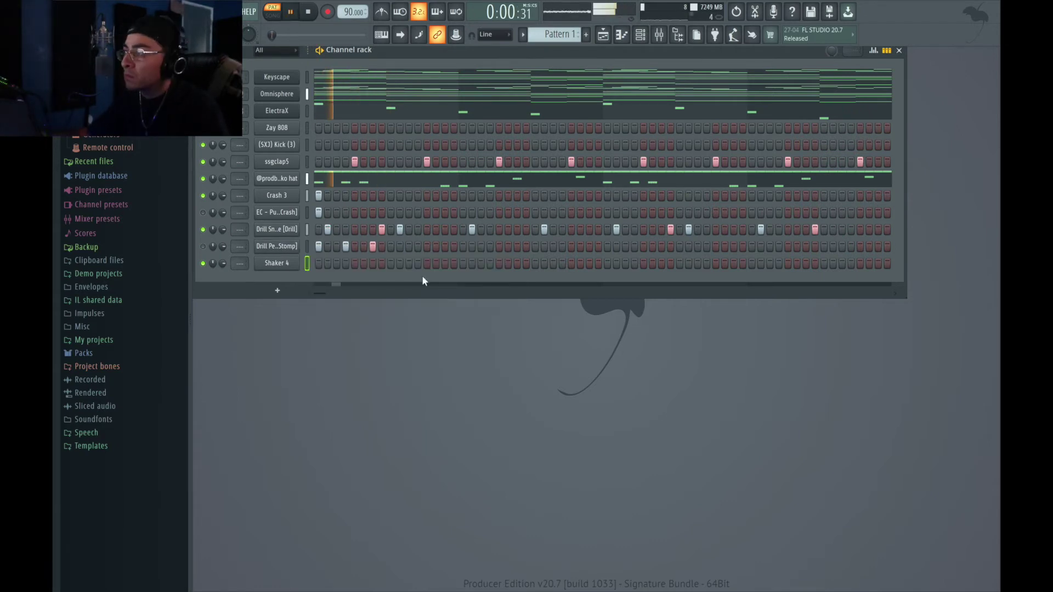
Add Shaker 4 hits on steps 15, 31, 47 and 63 while the pattern plays
key(space)
key(space)
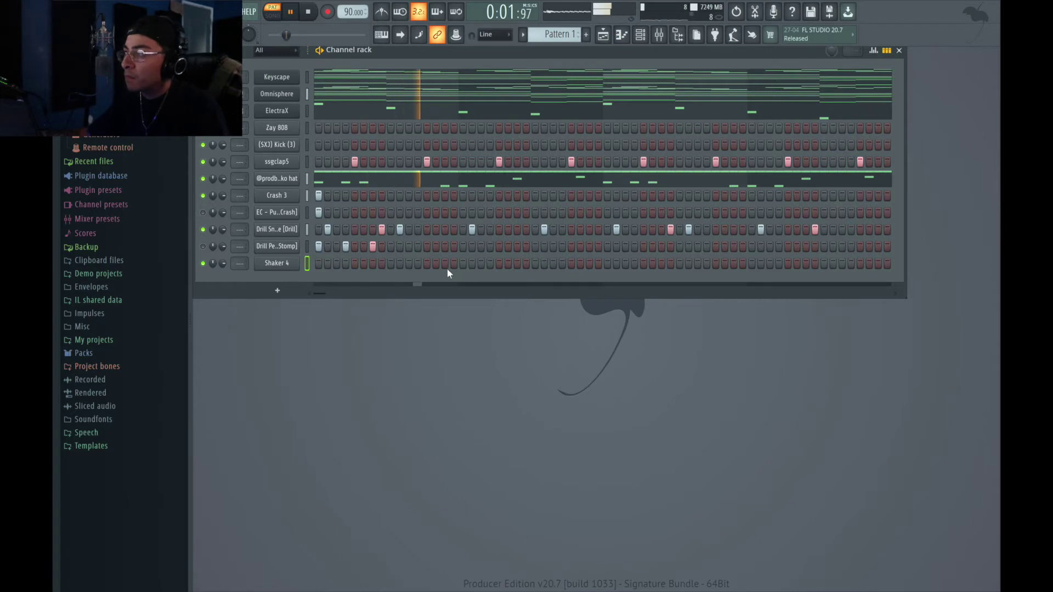
click(446, 265)
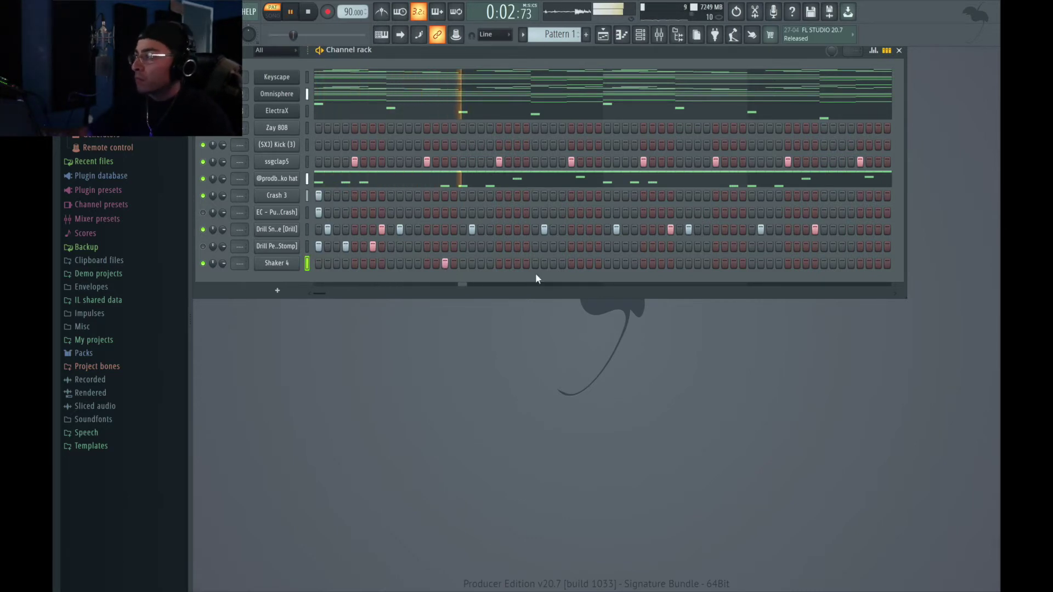
click(589, 265)
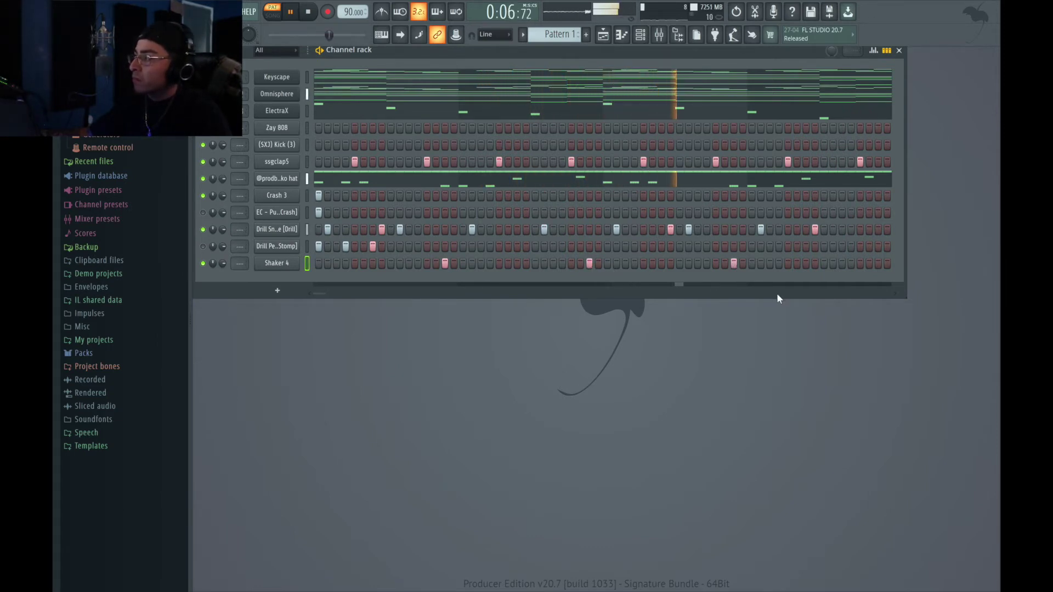
click(878, 264)
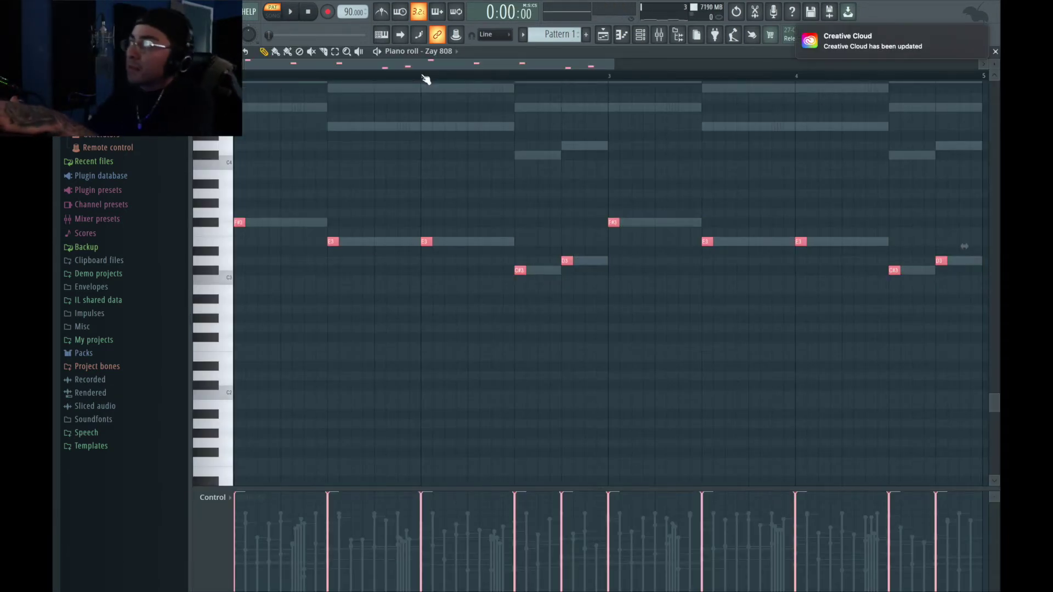
click(422, 76)
drag(421, 76, 236, 76)
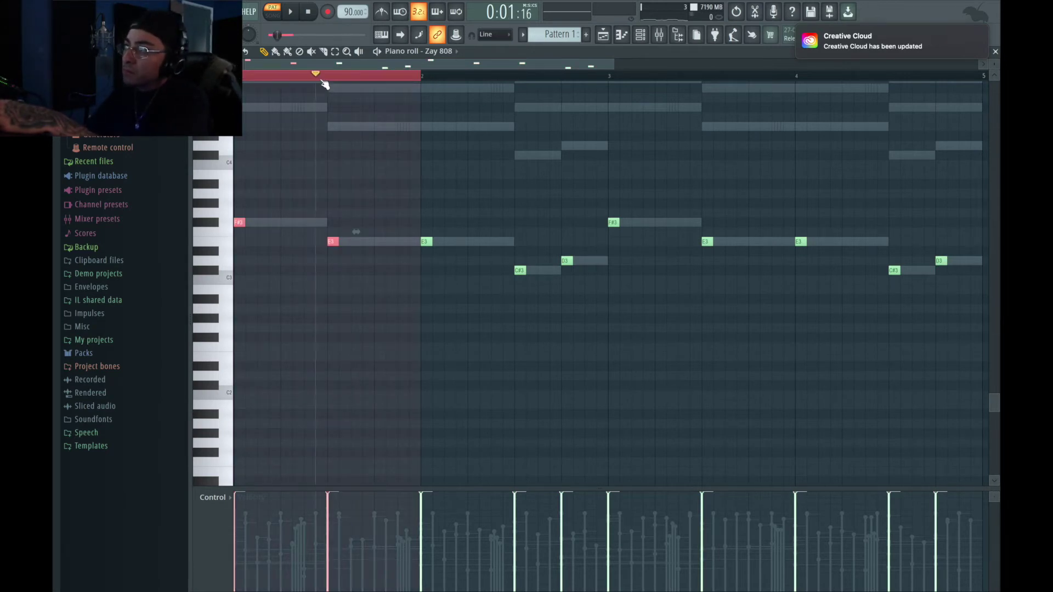
click(304, 76)
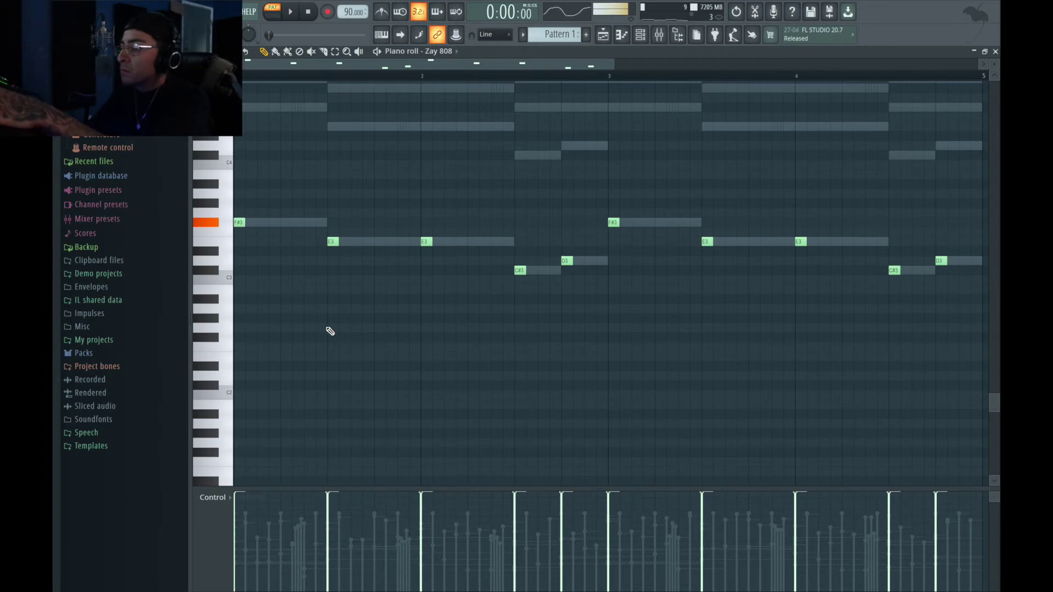
Transpose all Zay 808 notes up two octaves so they start on F#5, checking their sound with playback
key(ctrl+a)
key(space)
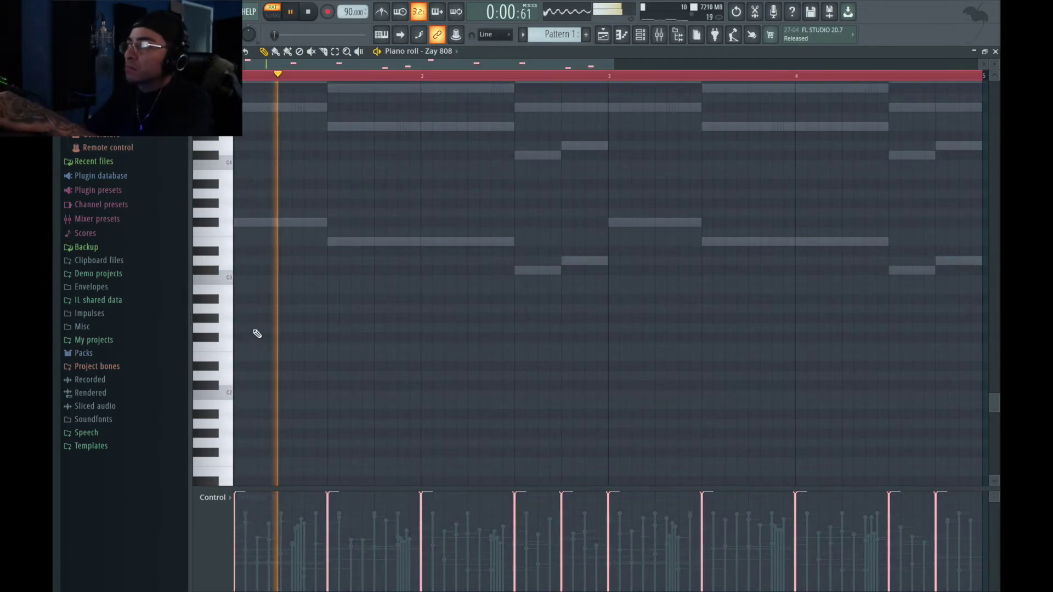
key(ctrl+Up)
key(ctrl+Up)
key(space)
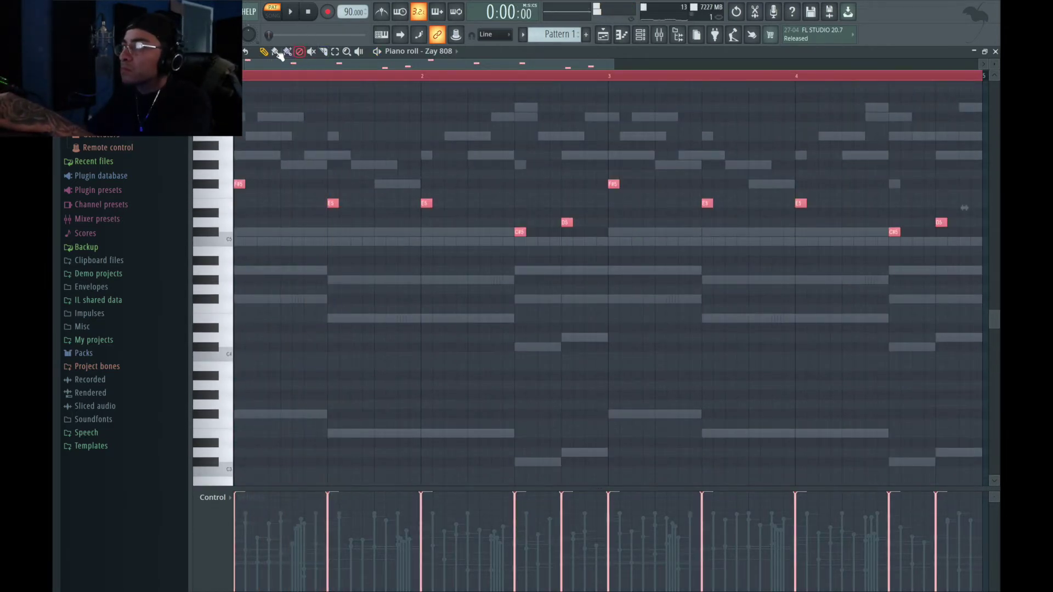
Play the pattern and add an F#5 note on step 4 and an E5 note on step 15 of bar 1
key(space)
key(space)
key(space)
click(285, 186)
key(space)
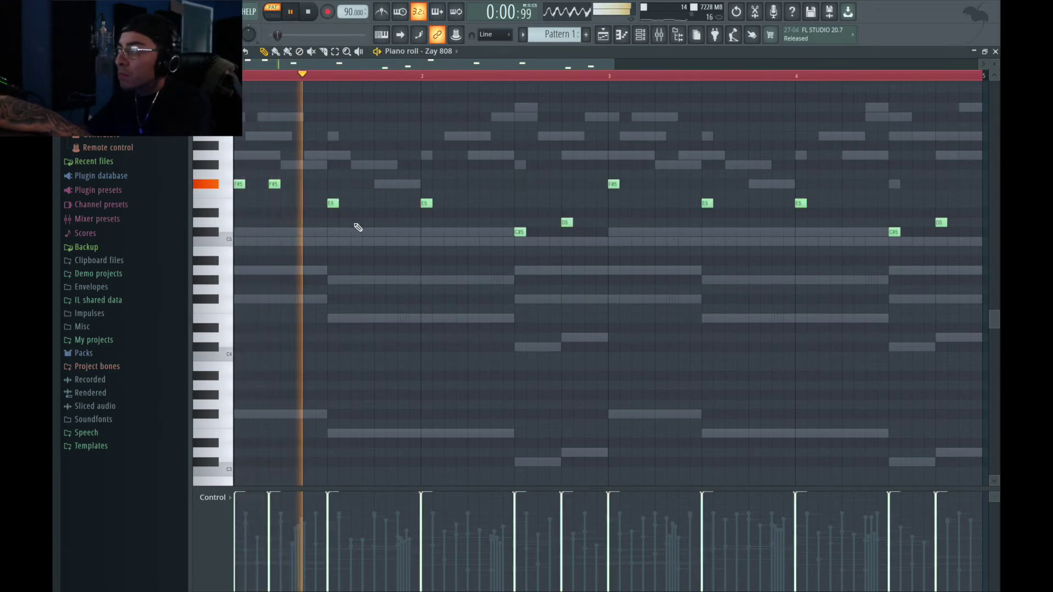
click(401, 204)
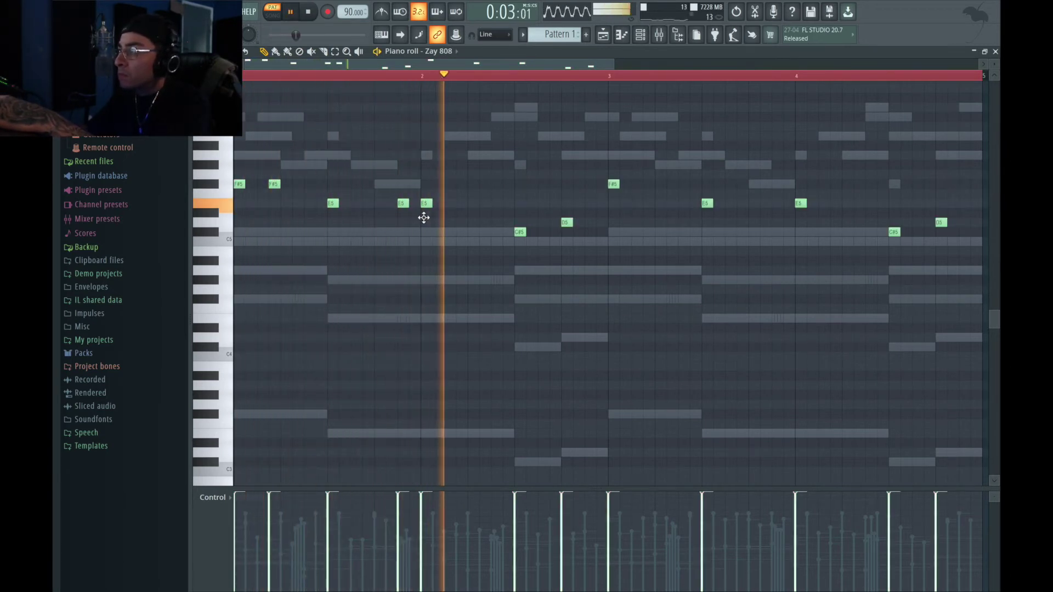
Replay the 808 pattern and shift the D5 note at the end of bar 2 two steps to the right
key(space)
key(space)
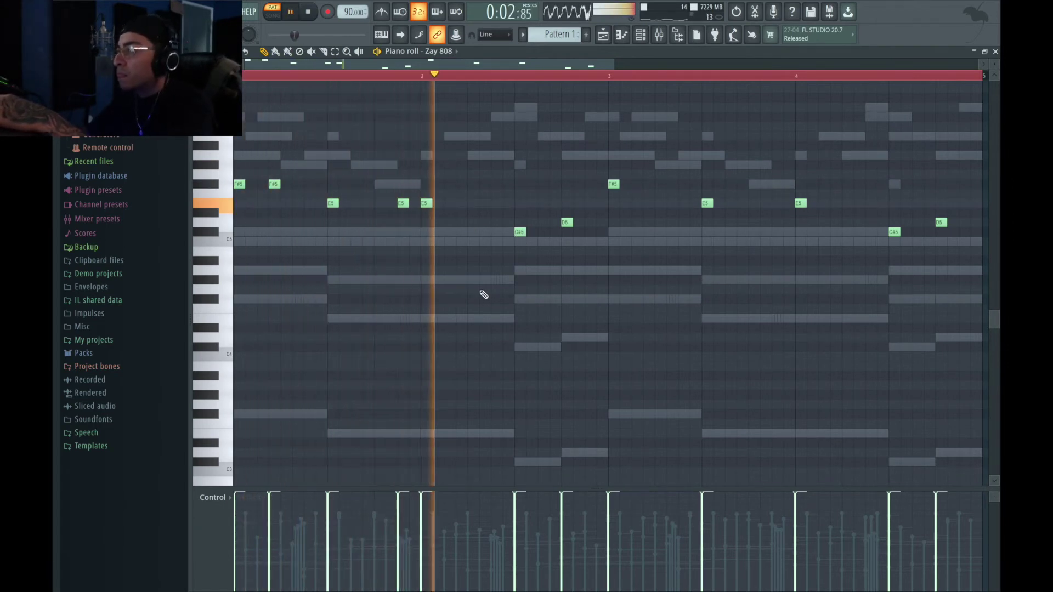
key(space)
click(566, 224)
drag(580, 222, 590, 222)
key(space)
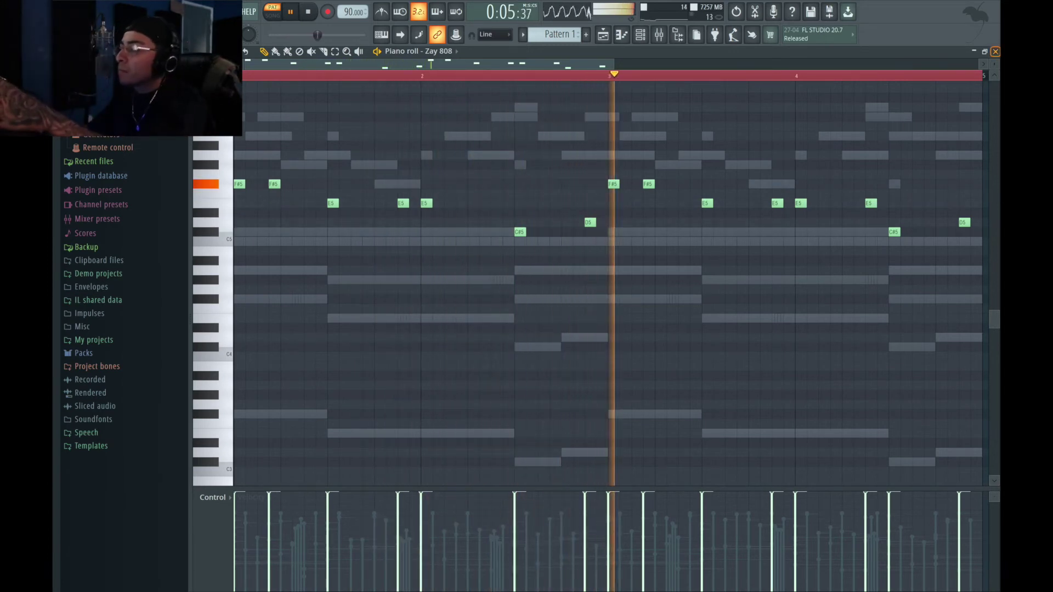
Select all the Zay 808 notes, stop playback and close the piano roll
key(ctrl+a)
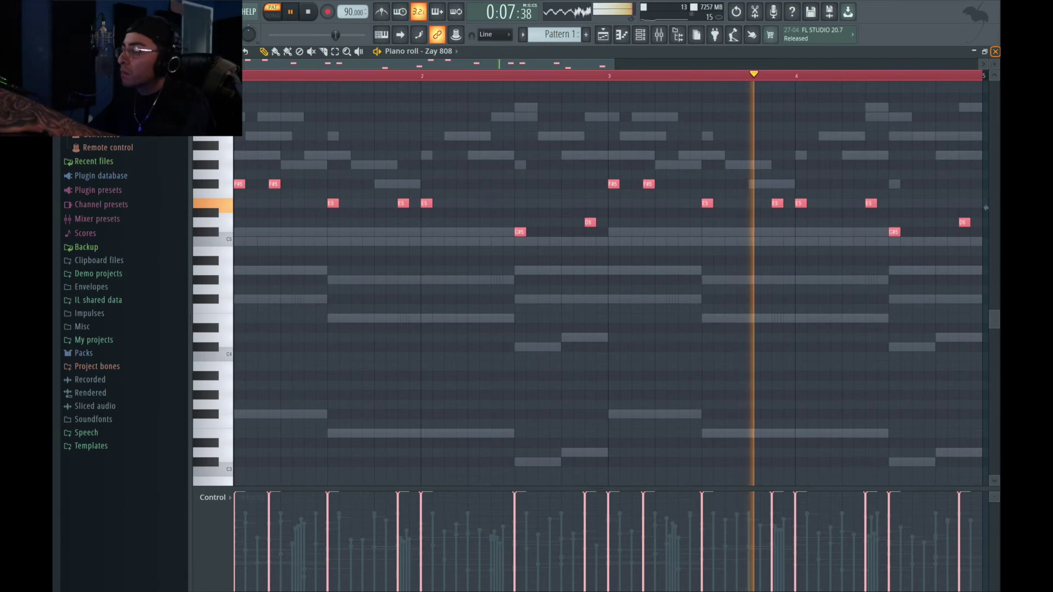
key(ctrl+d)
key(space)
click(995, 52)
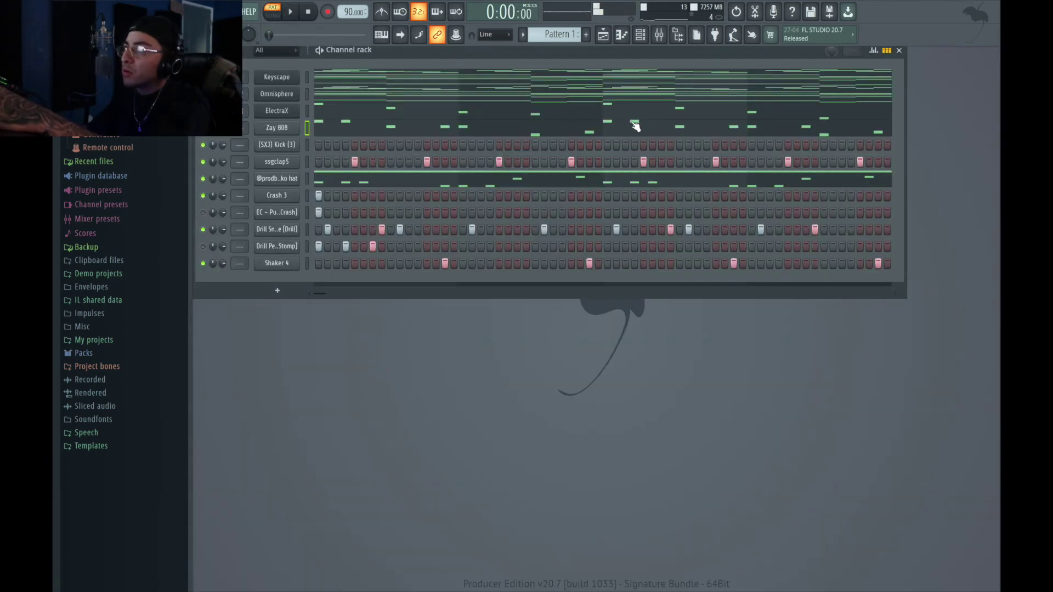
Open the (SXJ) Kick (3) channel in the piano roll and paste the copied notes into it
right_click(293, 145)
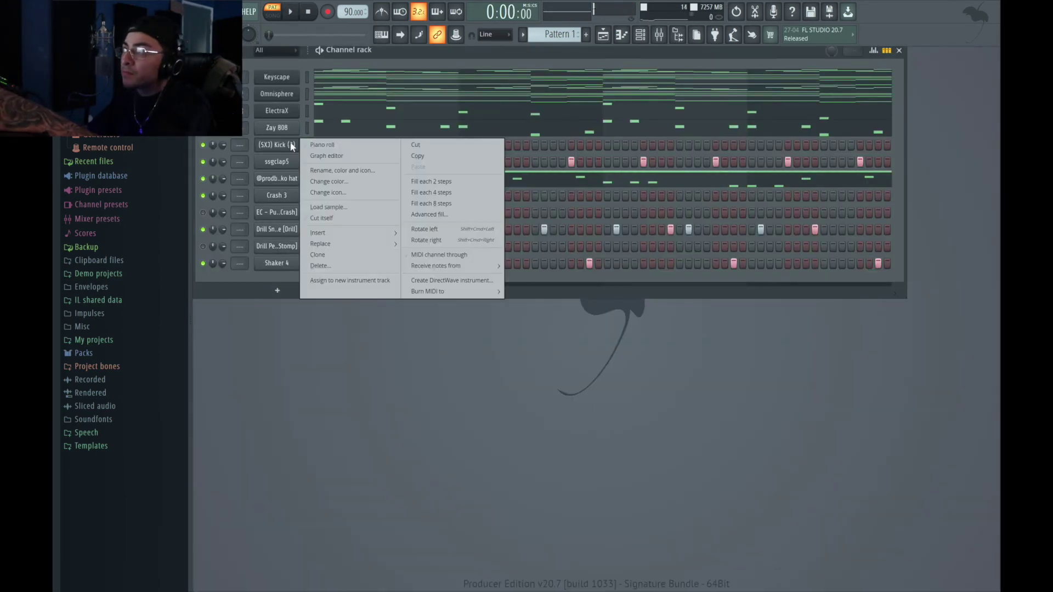
click(317, 141)
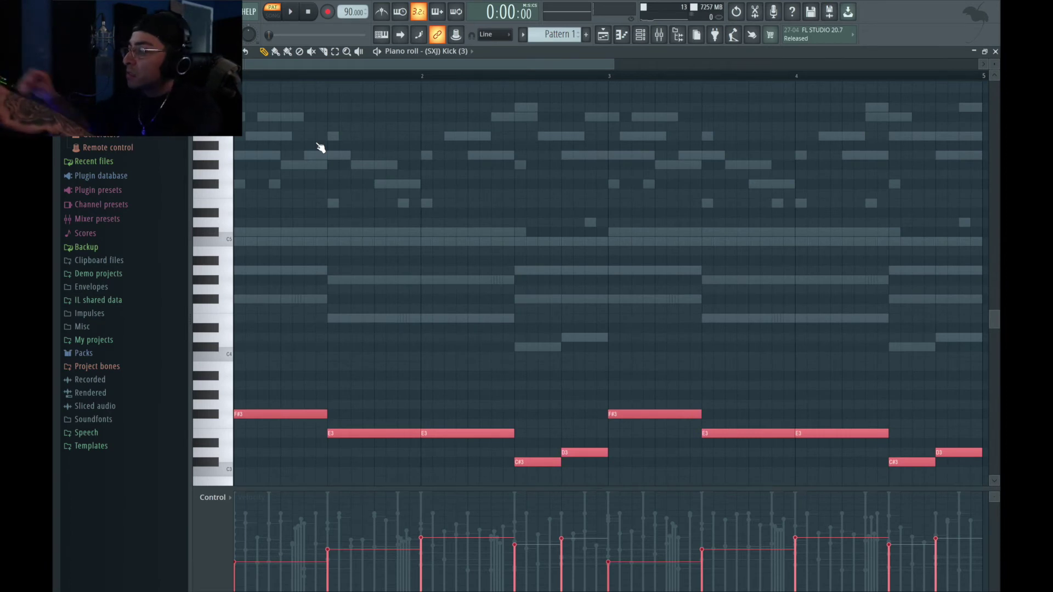
key(alt+k)
drag(225, 285, 240, 282)
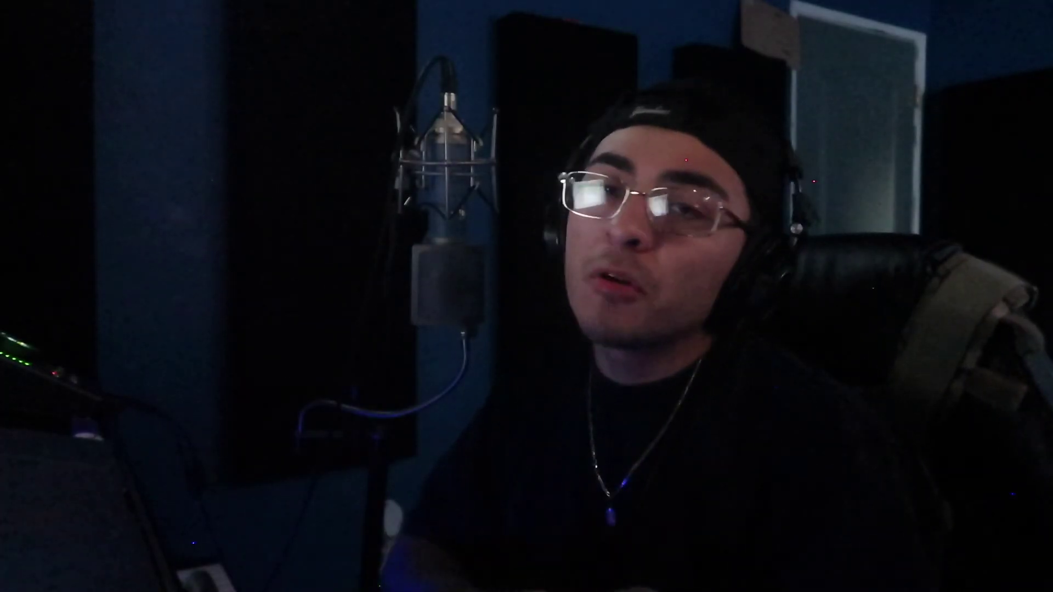